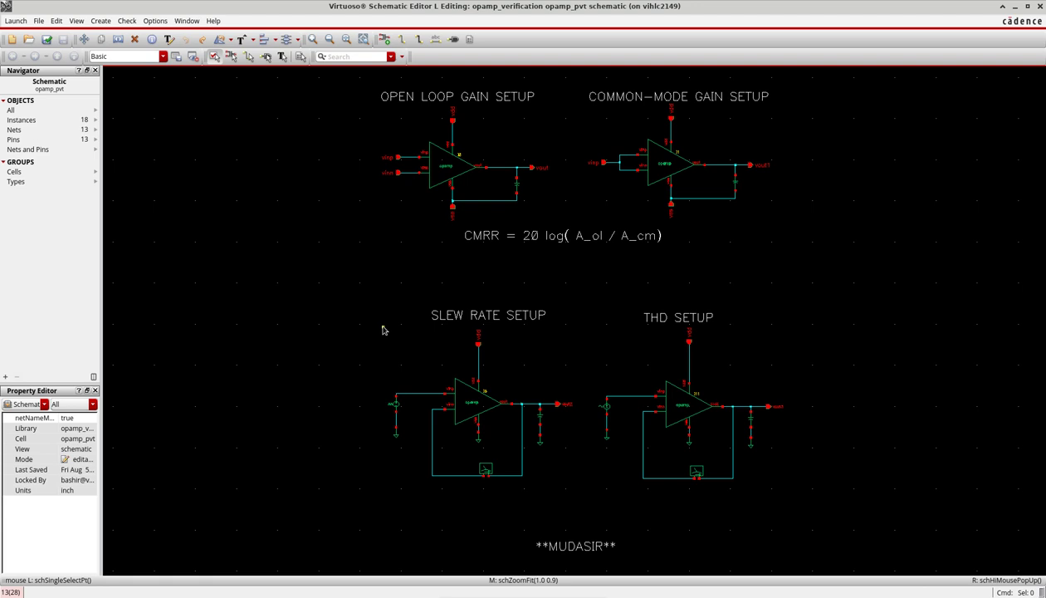
Launch ADE XL on opamp_pvt and create a new view named adexl
click(11, 20)
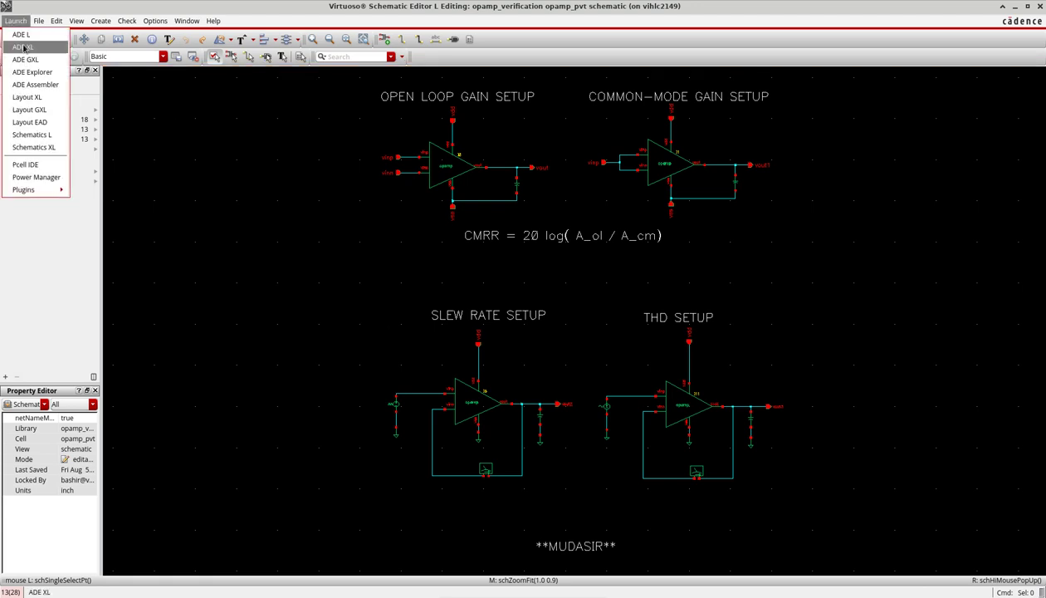
click(23, 48)
click(249, 86)
click(283, 100)
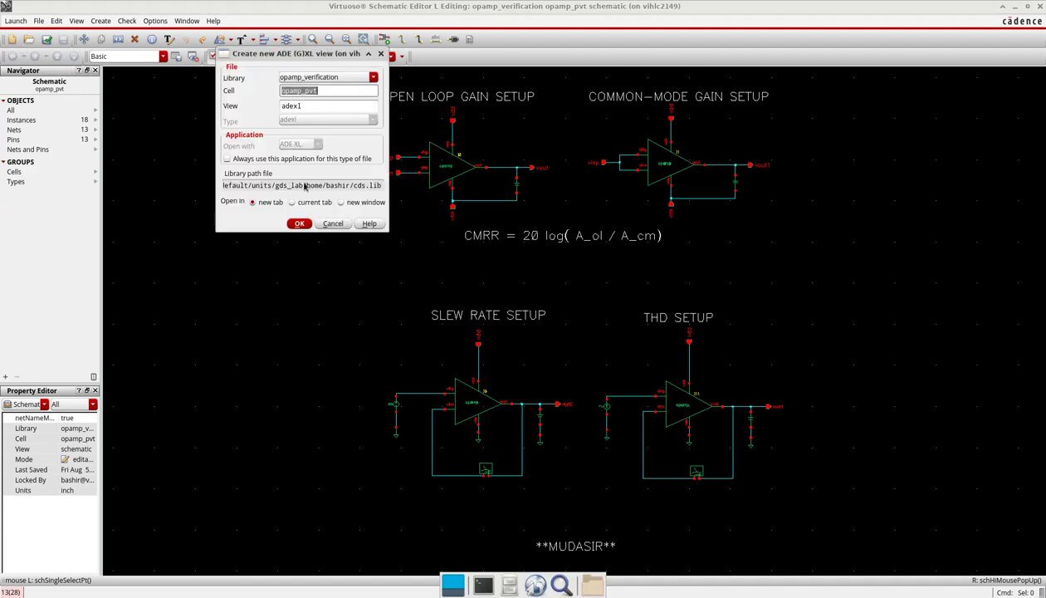
click(297, 224)
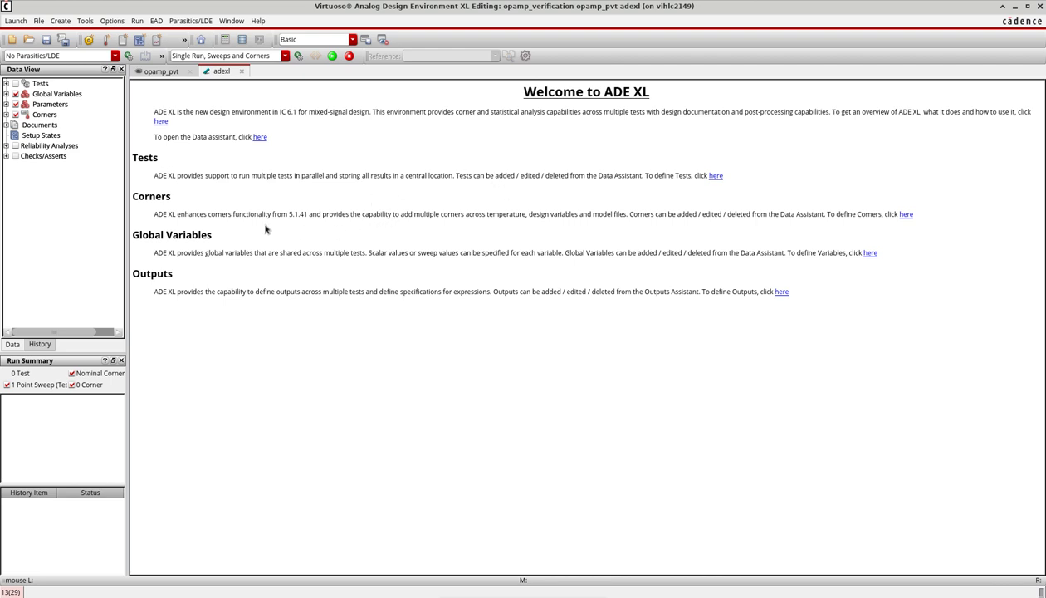
Add the opamp_pvt schematic as a test and load the spectre_state1 simulation state
click(7, 84)
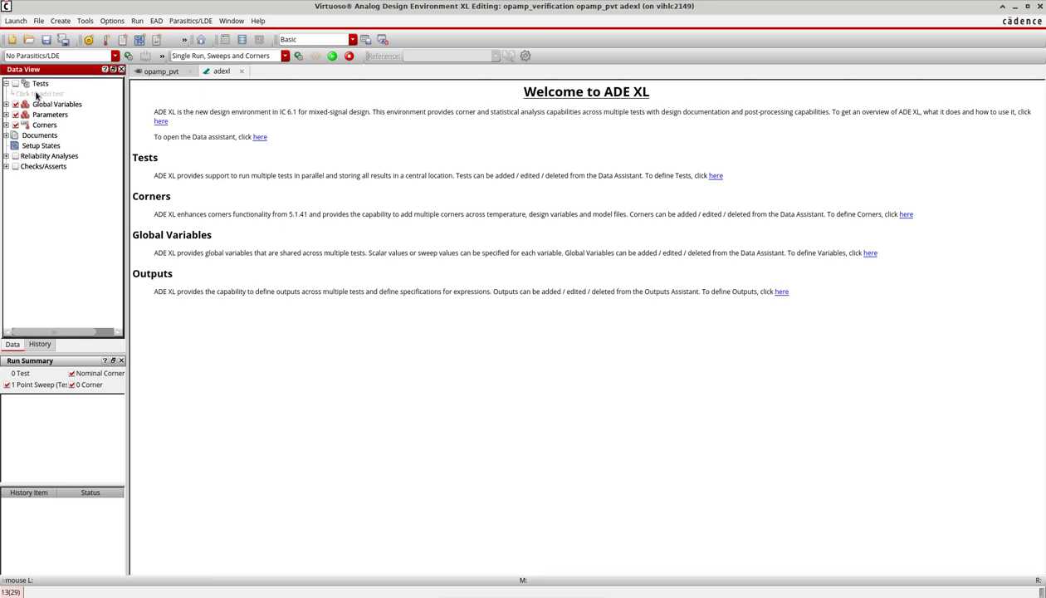
double_click(35, 93)
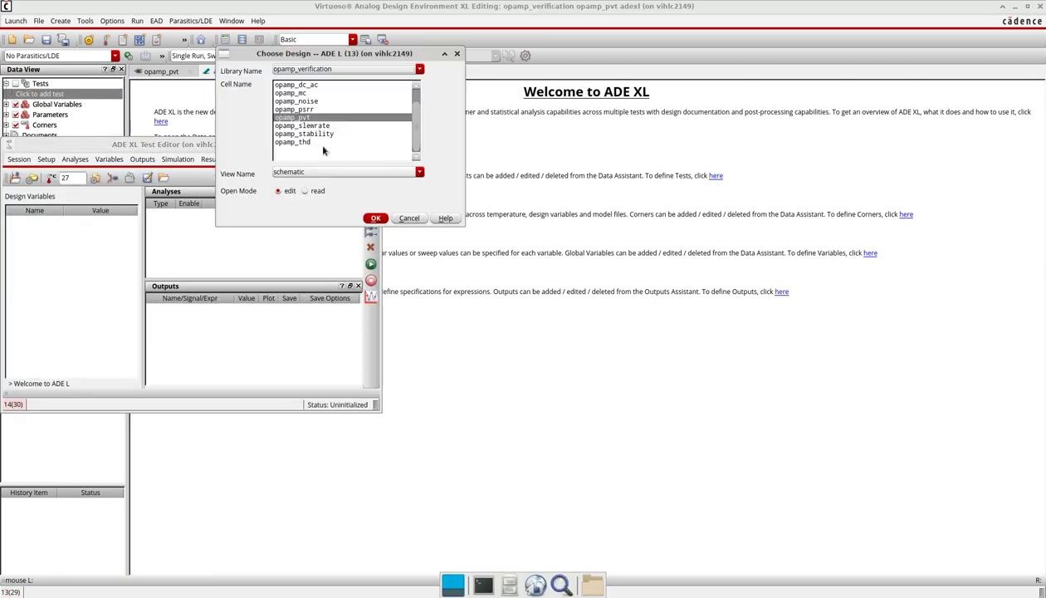
click(371, 218)
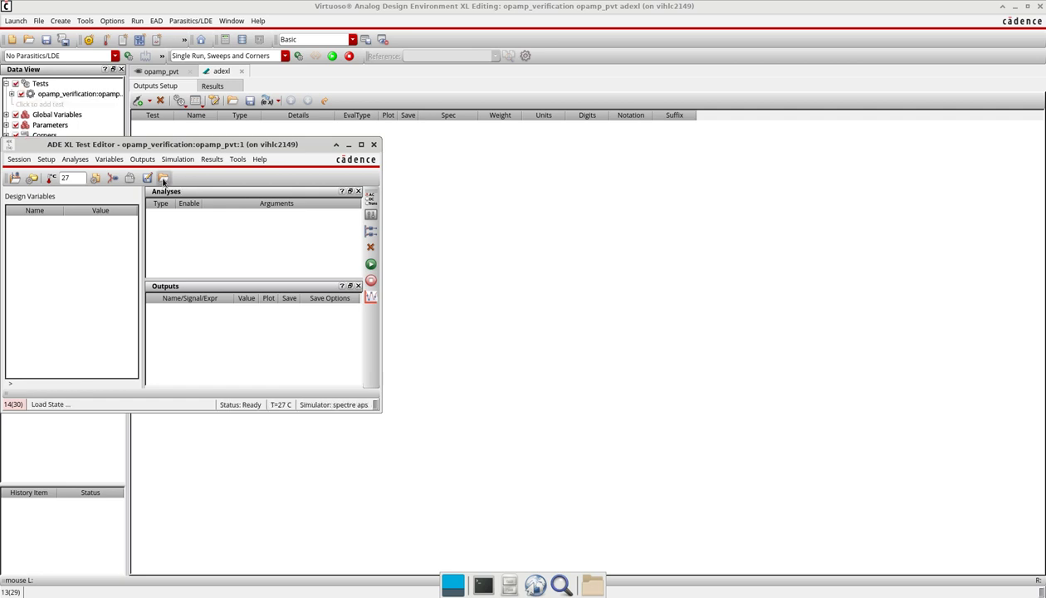
click(163, 179)
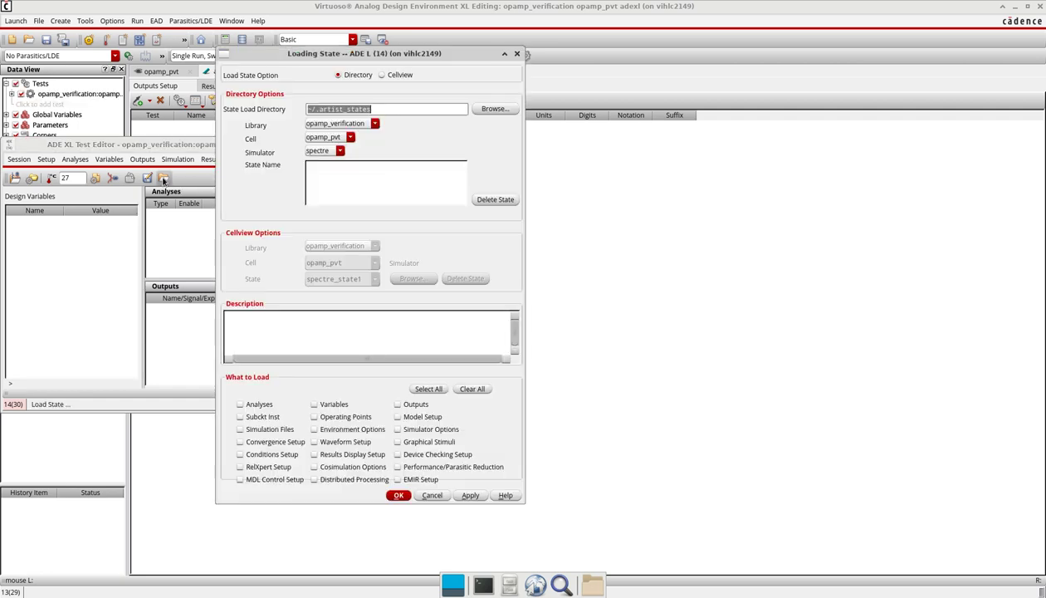
click(399, 75)
click(398, 495)
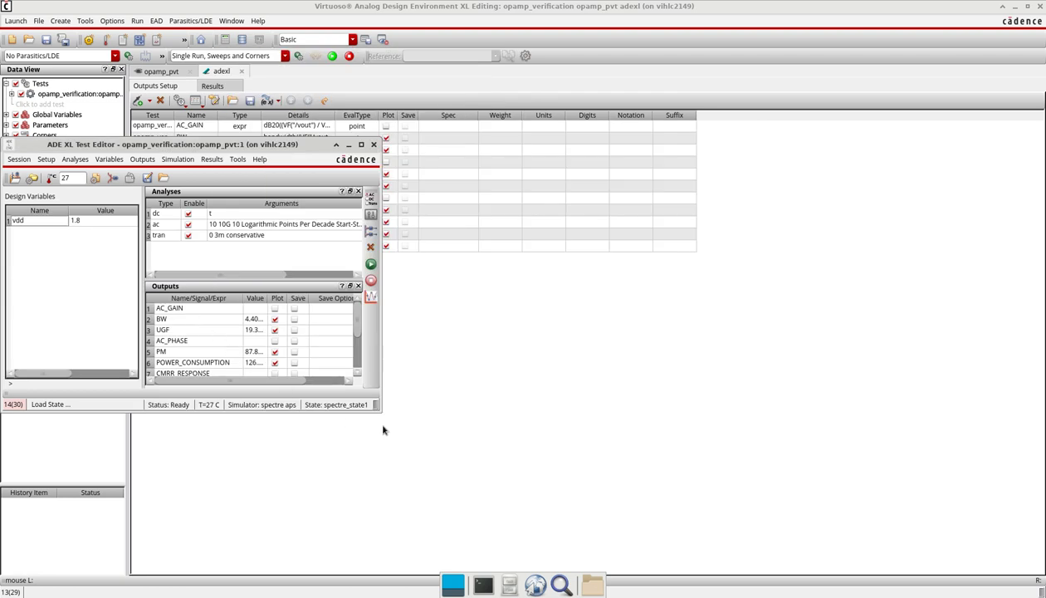
Enlarge the Test Editor, review the Model Libraries setup unchanged, and close the editor
drag(379, 411, 827, 509)
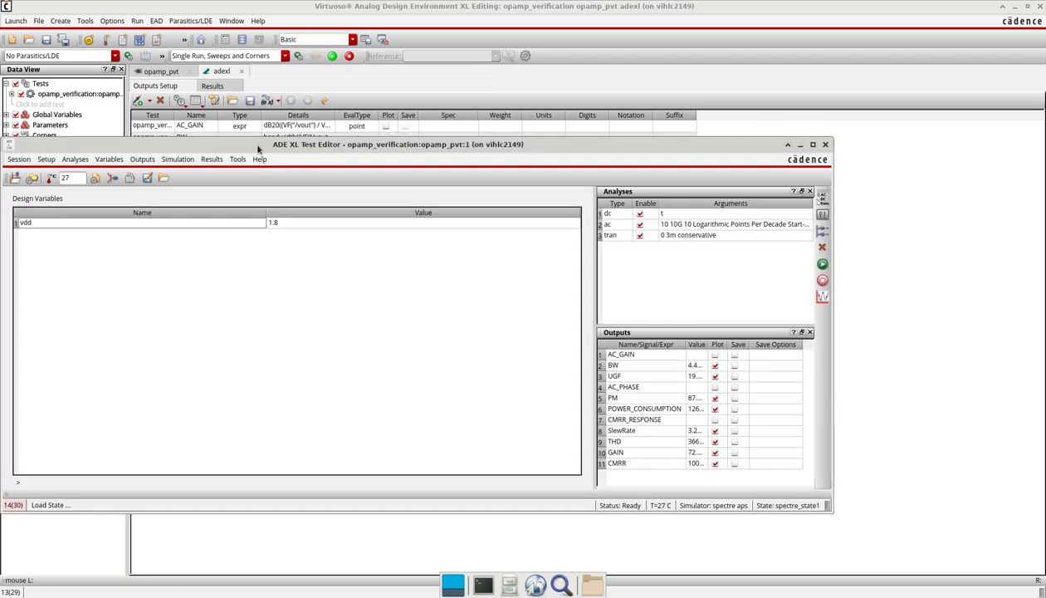
drag(252, 140, 352, 131)
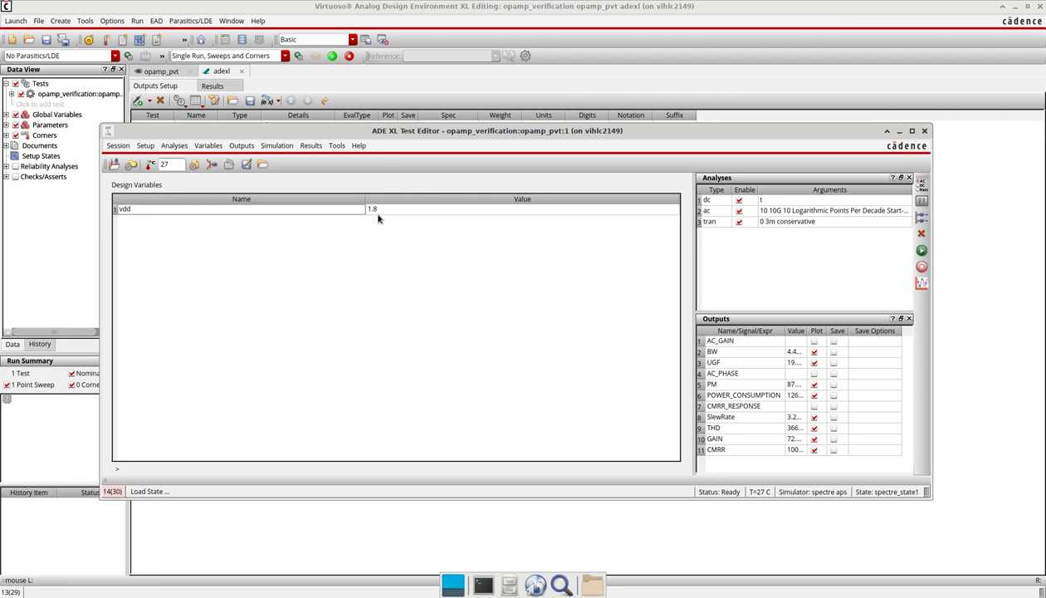
drag(689, 288, 523, 282)
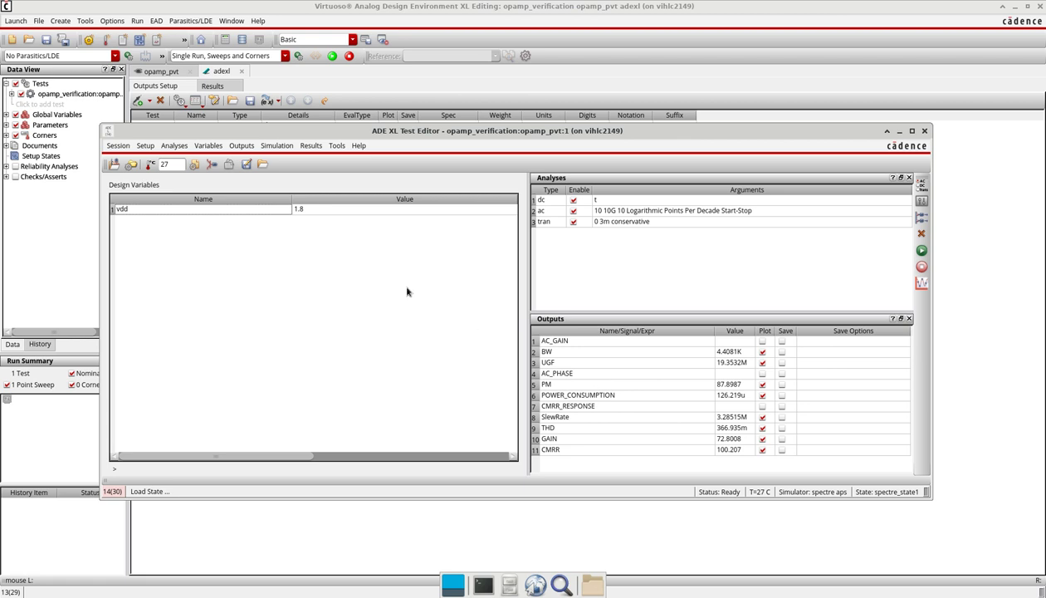
click(194, 163)
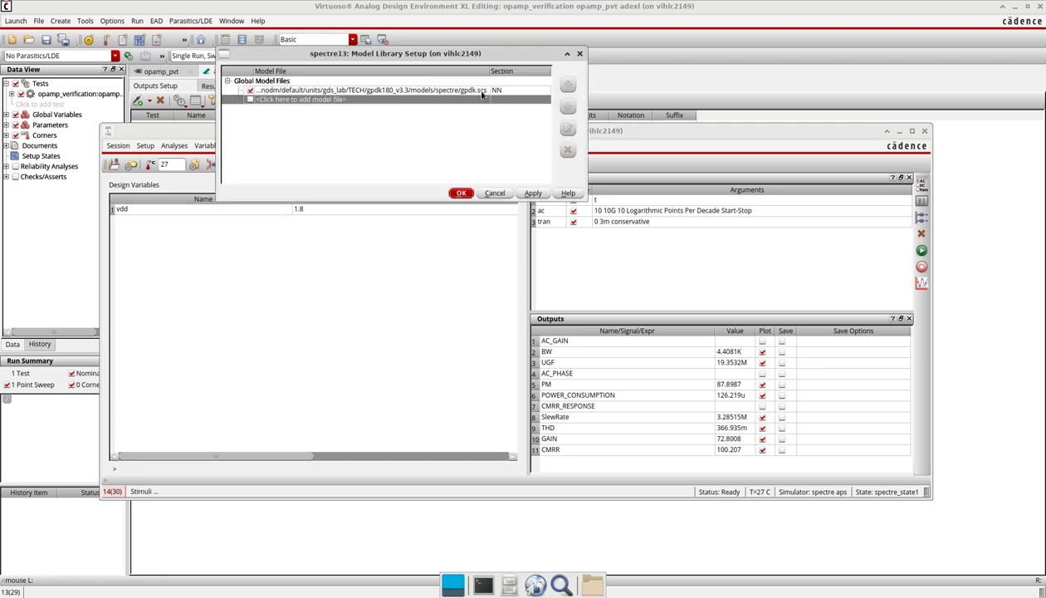
click(462, 193)
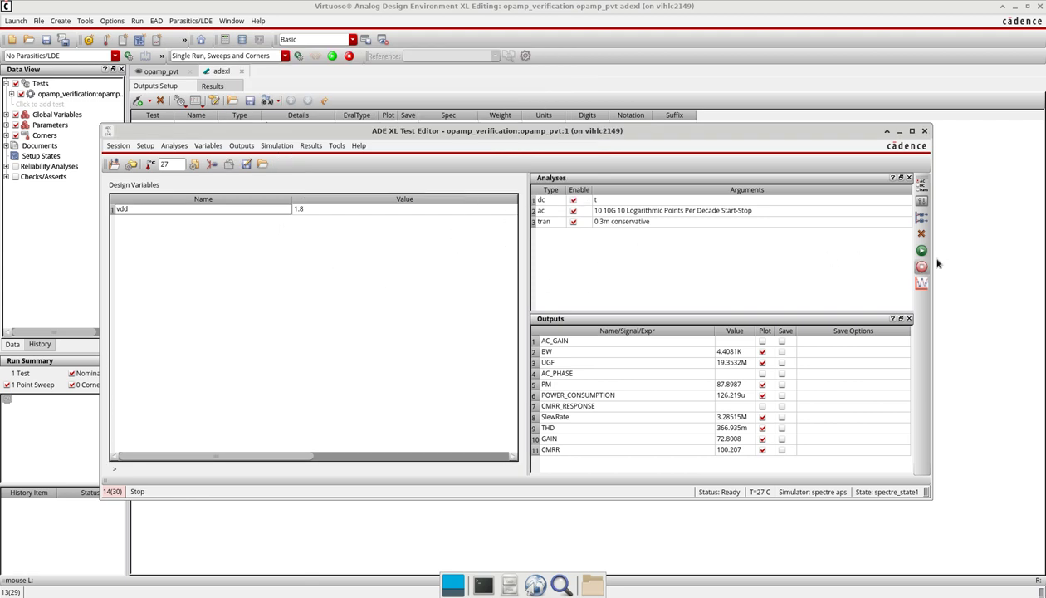
click(924, 131)
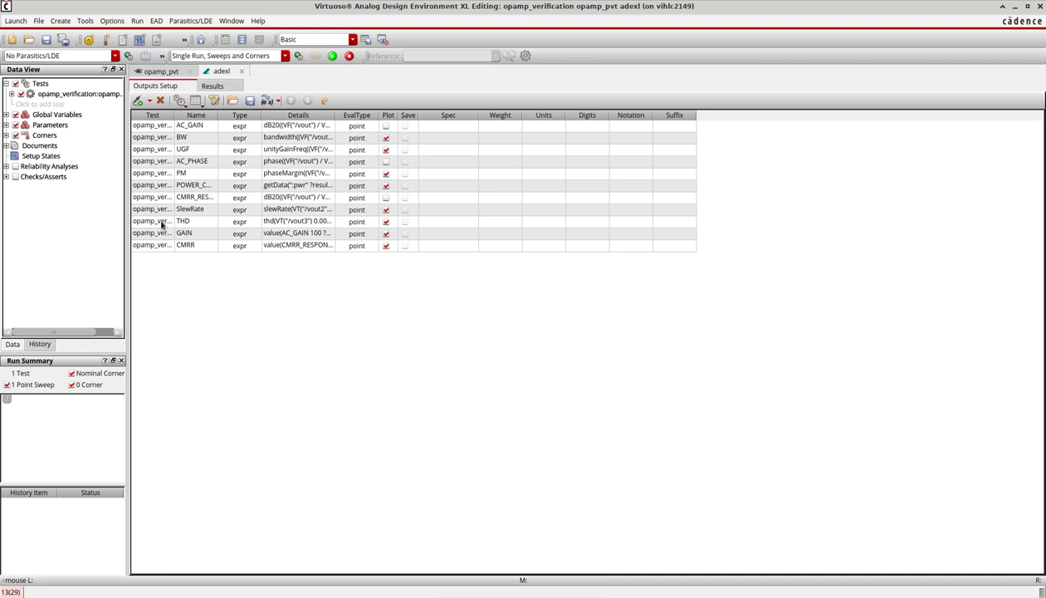
Expand Global Variables (showing vdd) and Corners, and open the Corners Setup window
click(7, 114)
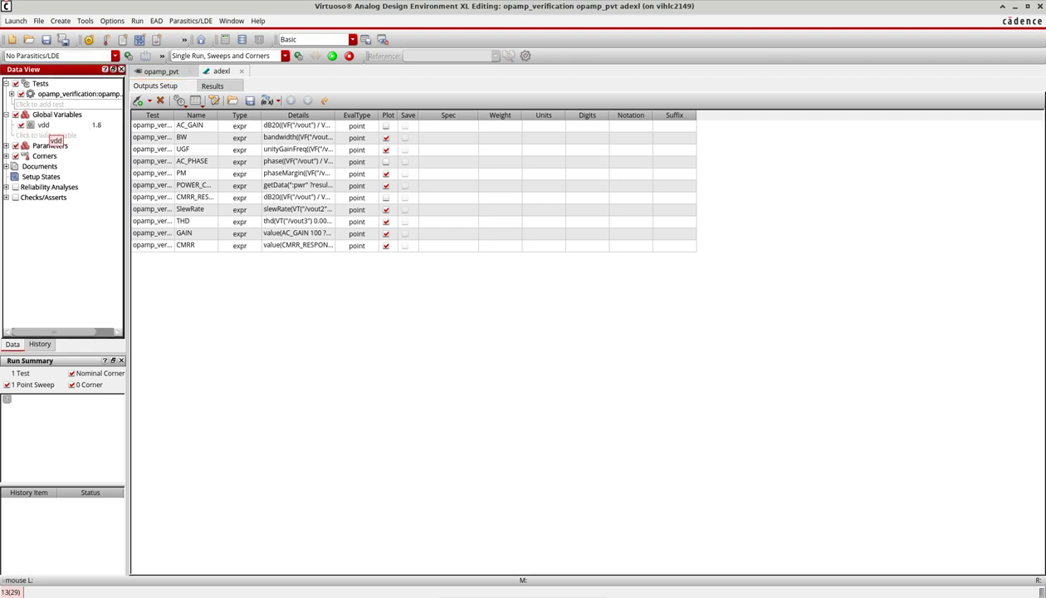
click(7, 156)
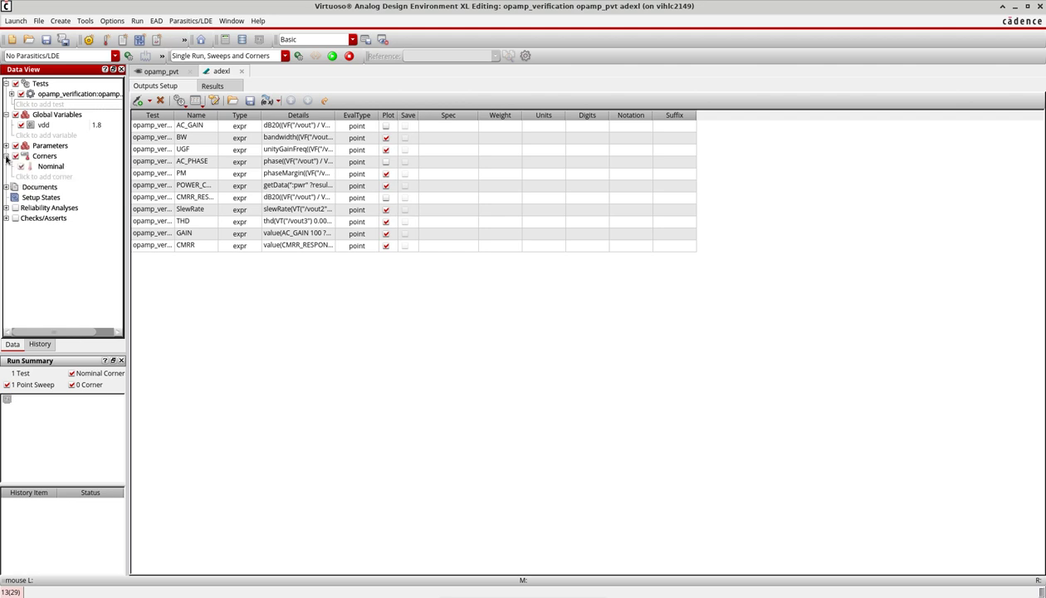
click(60, 178)
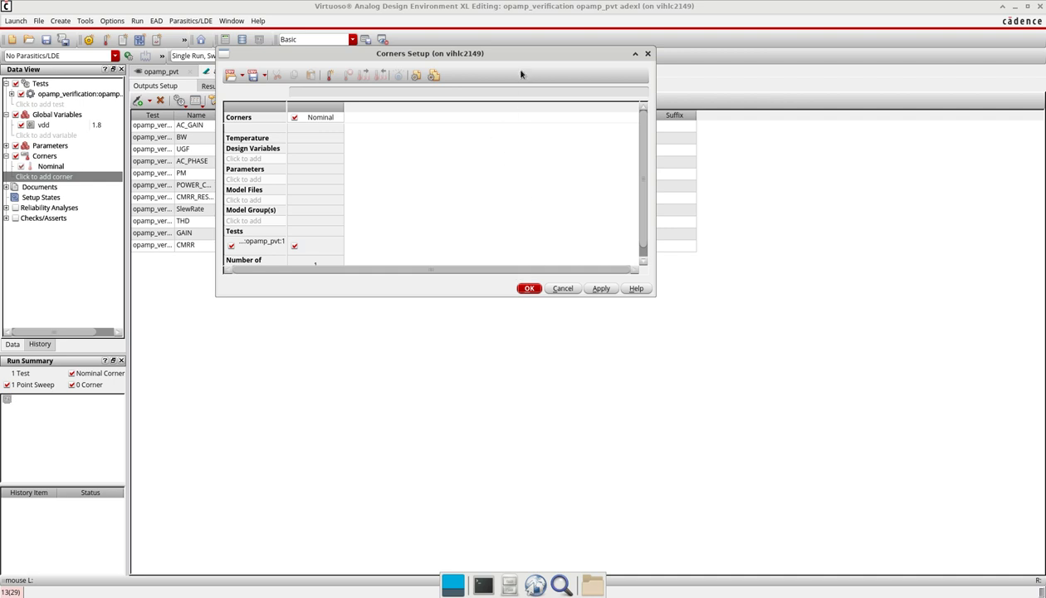
drag(521, 55, 561, 79)
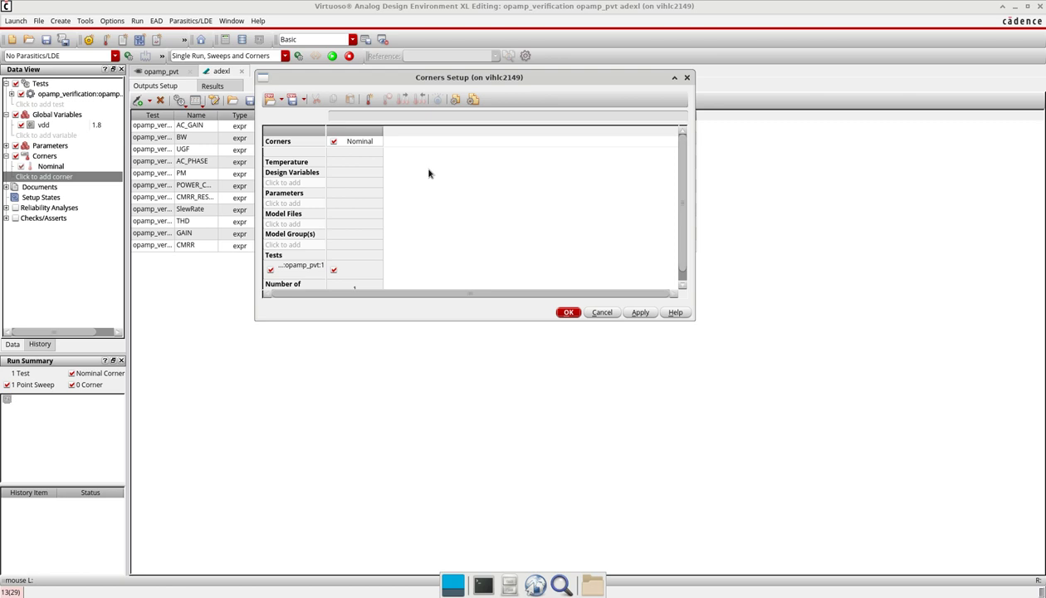
Import the gpdk.scs model file from the test into the corners and enlarge the window
click(307, 224)
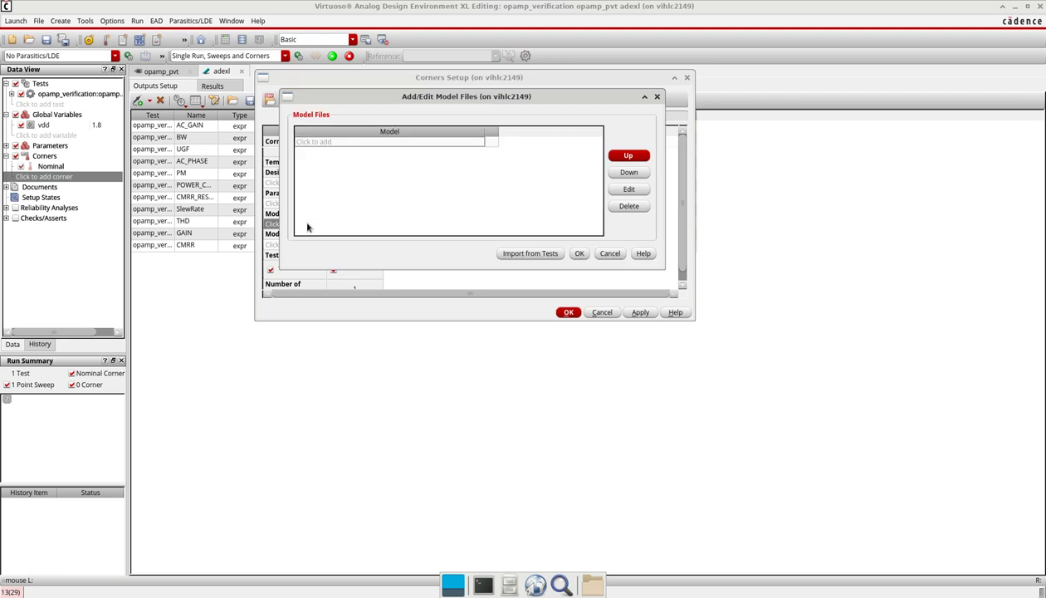
click(538, 254)
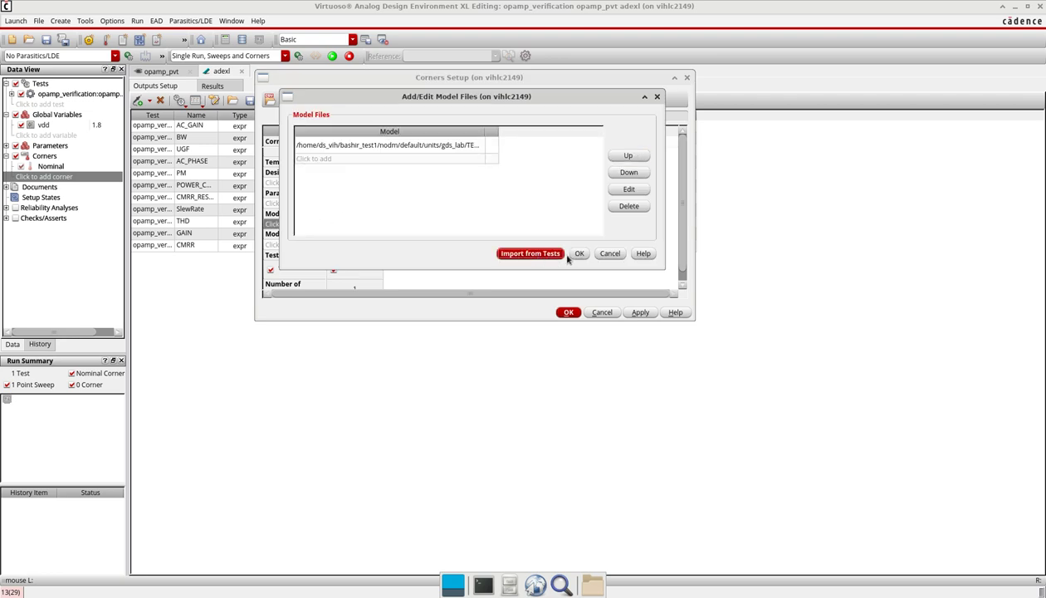
click(579, 254)
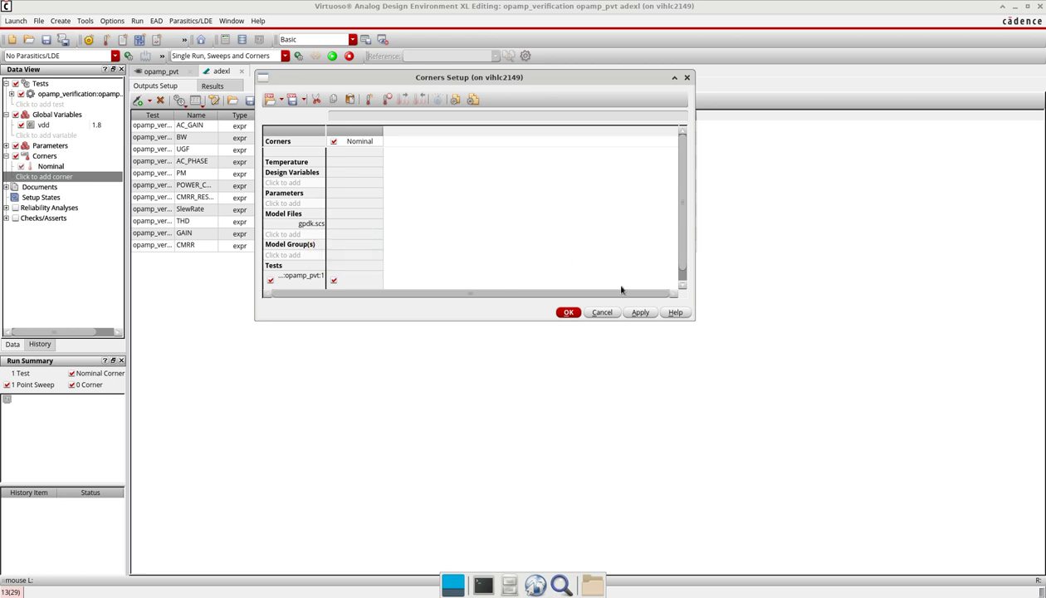
drag(695, 321, 922, 415)
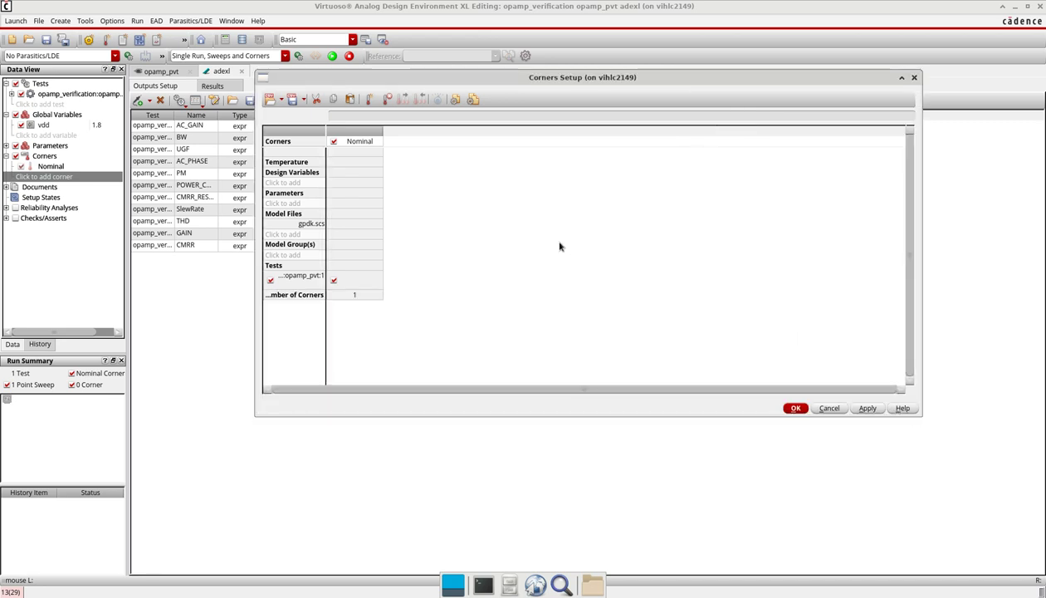
Add corners C0–C4, then disable the Nominal corner and exclude it from the test
click(369, 100)
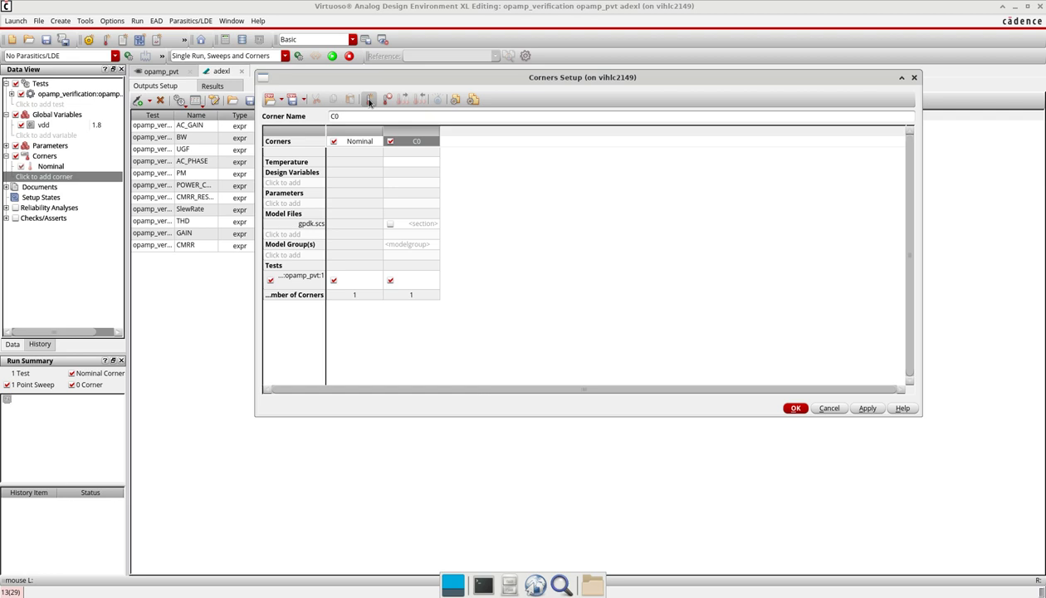
click(369, 100)
click(370, 100)
click(370, 99)
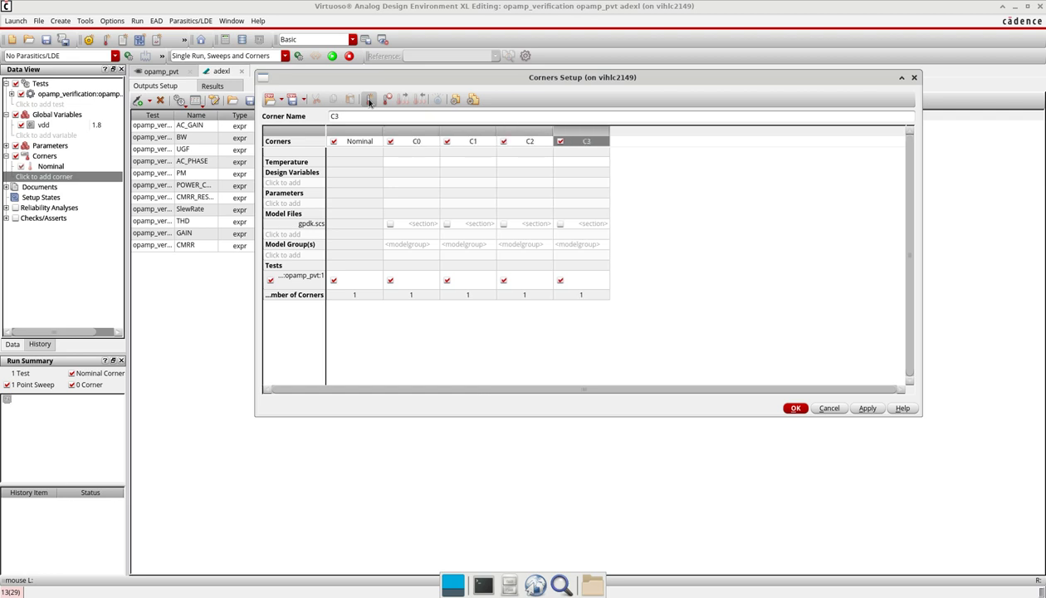
click(369, 100)
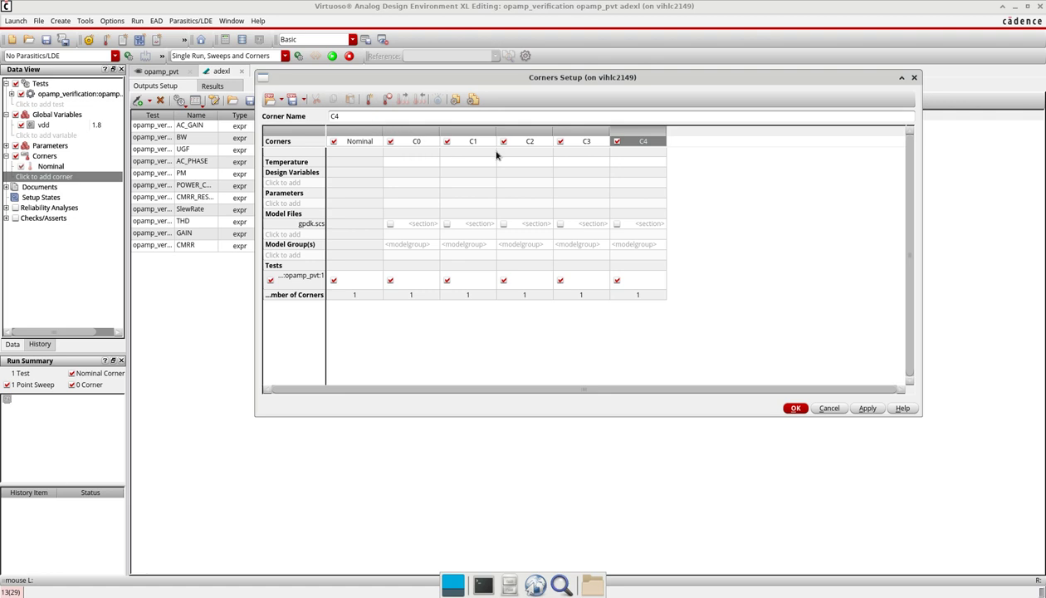
click(333, 141)
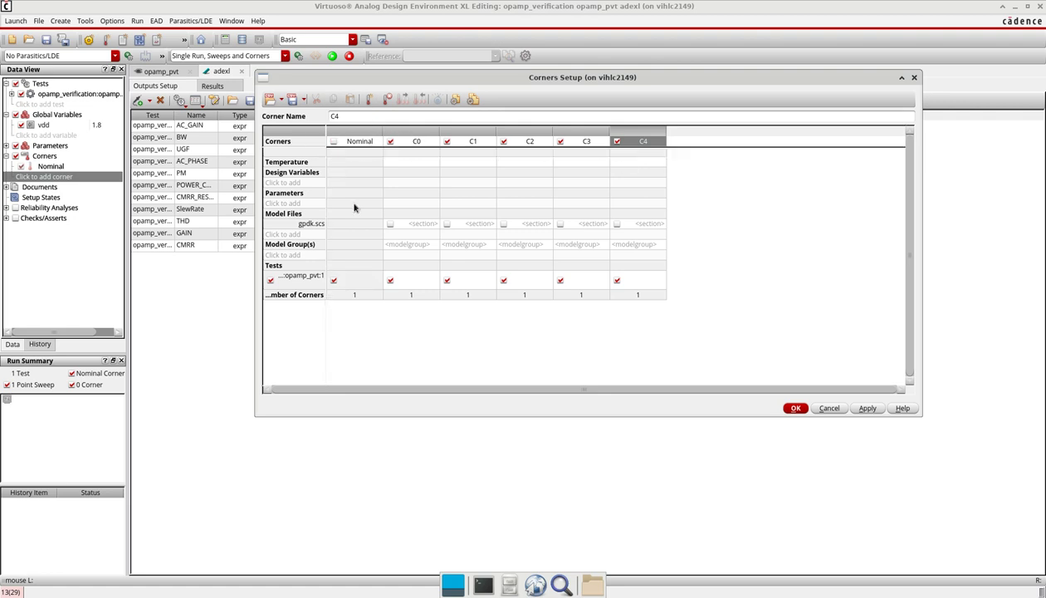
click(333, 280)
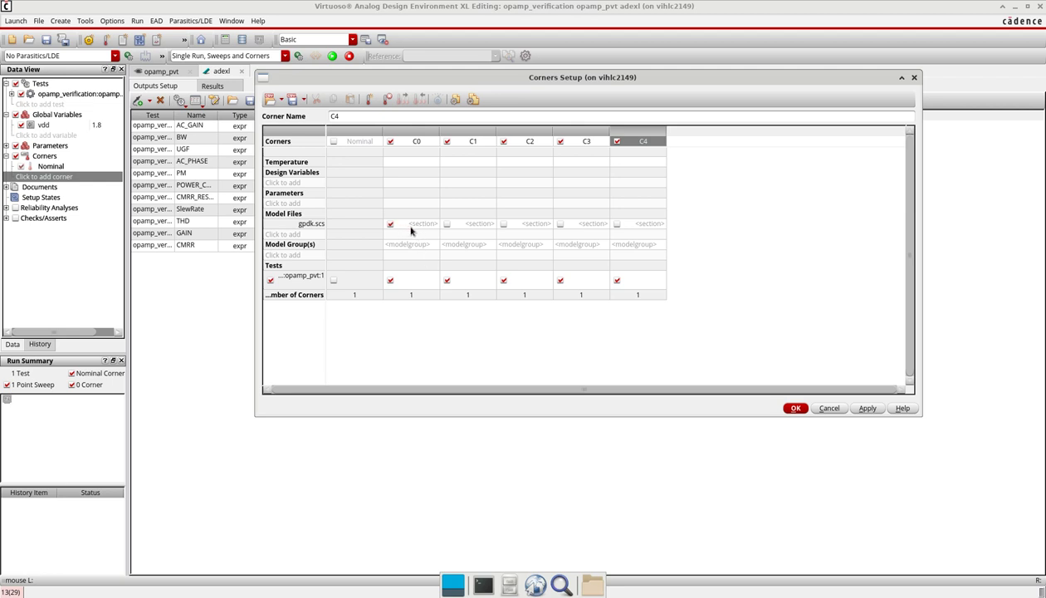
Open the model-section list for C0's gpdk.scs entry
click(435, 228)
click(434, 226)
click(434, 225)
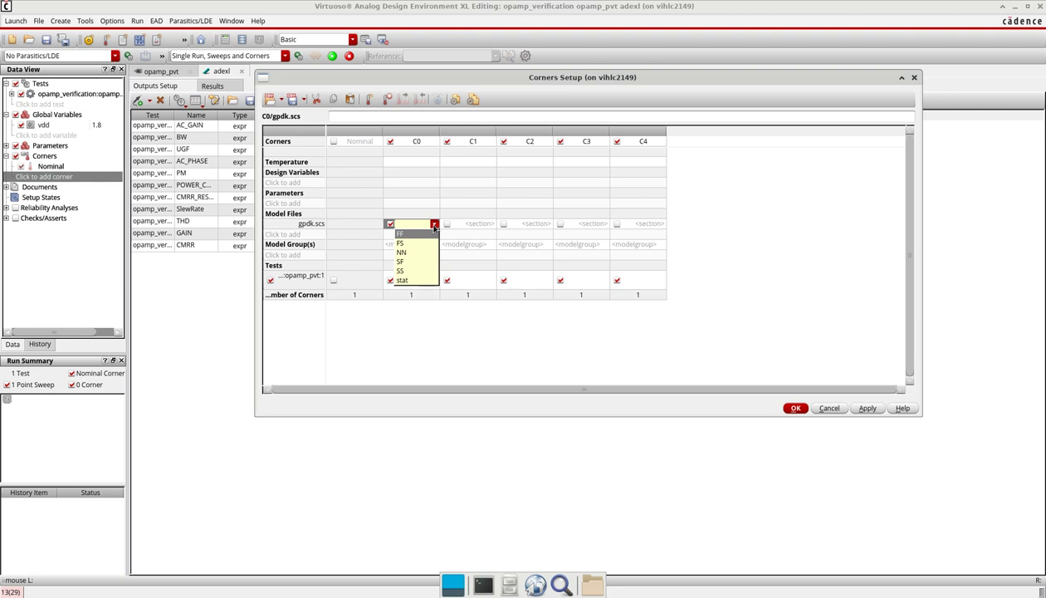
Assign gpdk.scs sections FF, FS, NN, SF and SS to corners C0 through C4
click(415, 233)
click(486, 224)
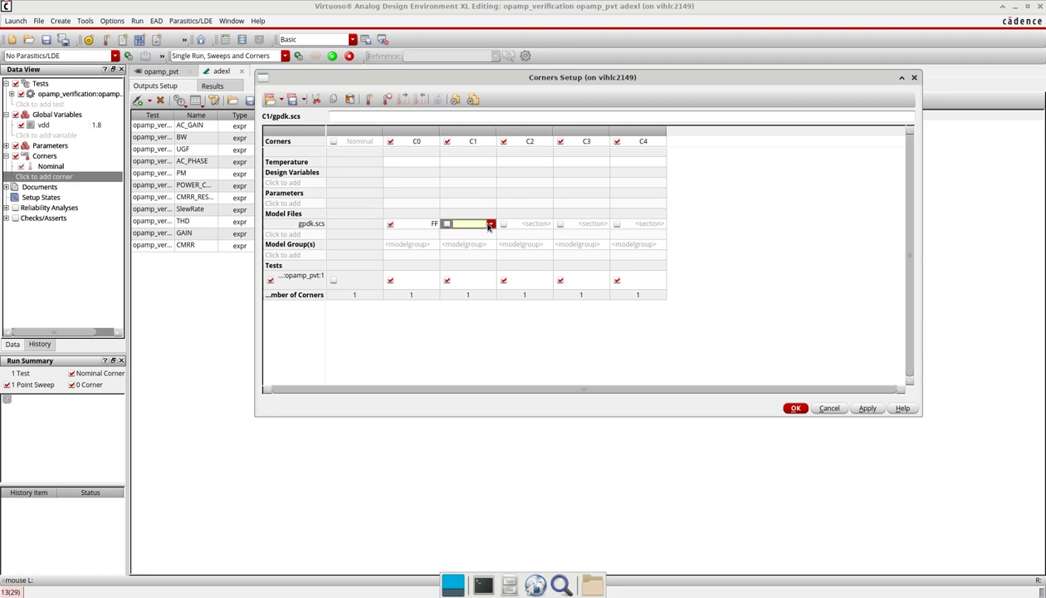
click(490, 224)
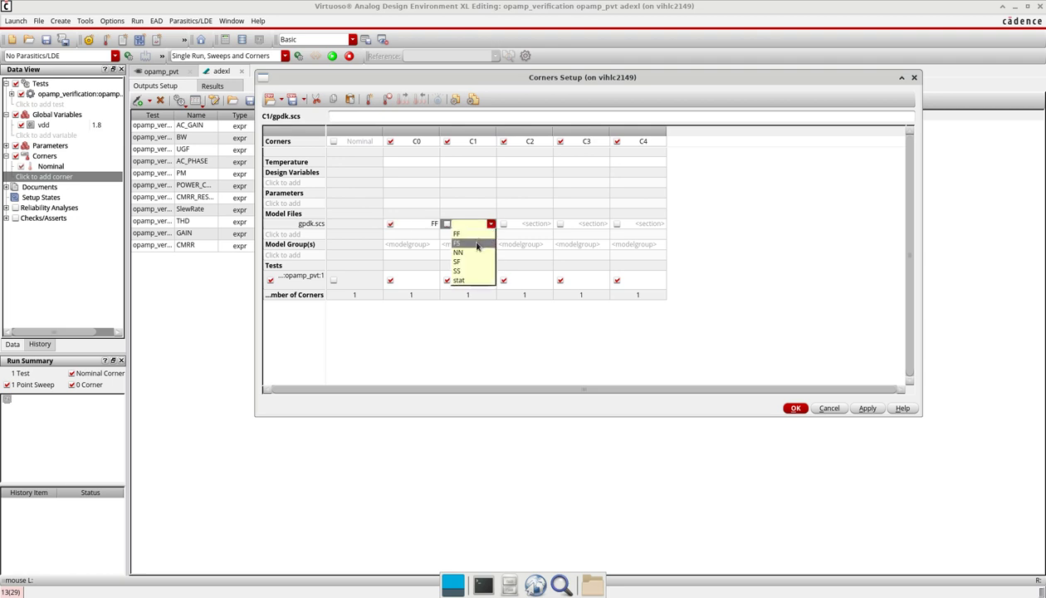
click(478, 243)
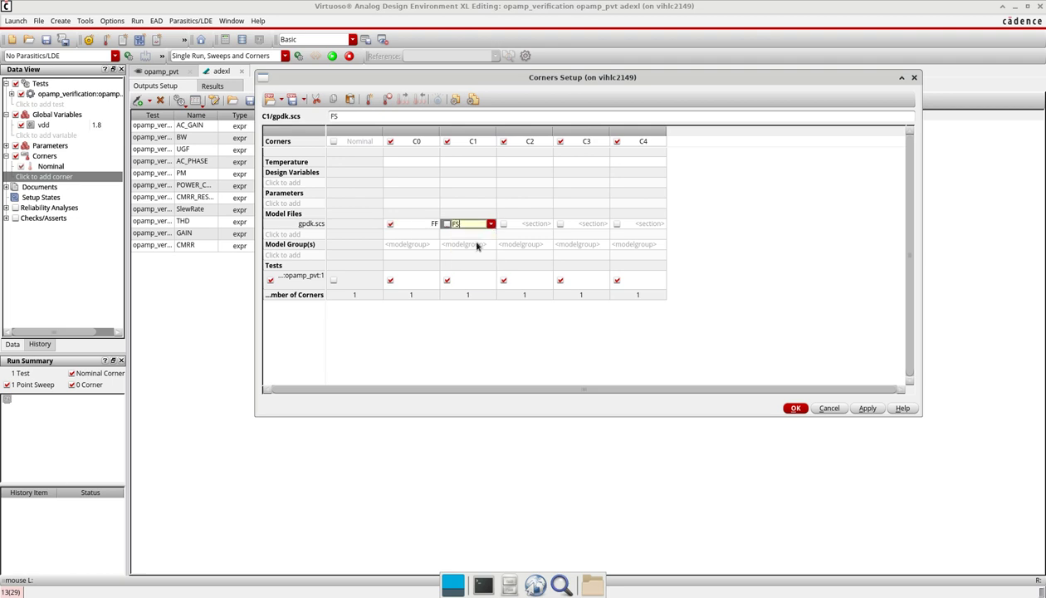
click(534, 224)
click(537, 224)
click(527, 254)
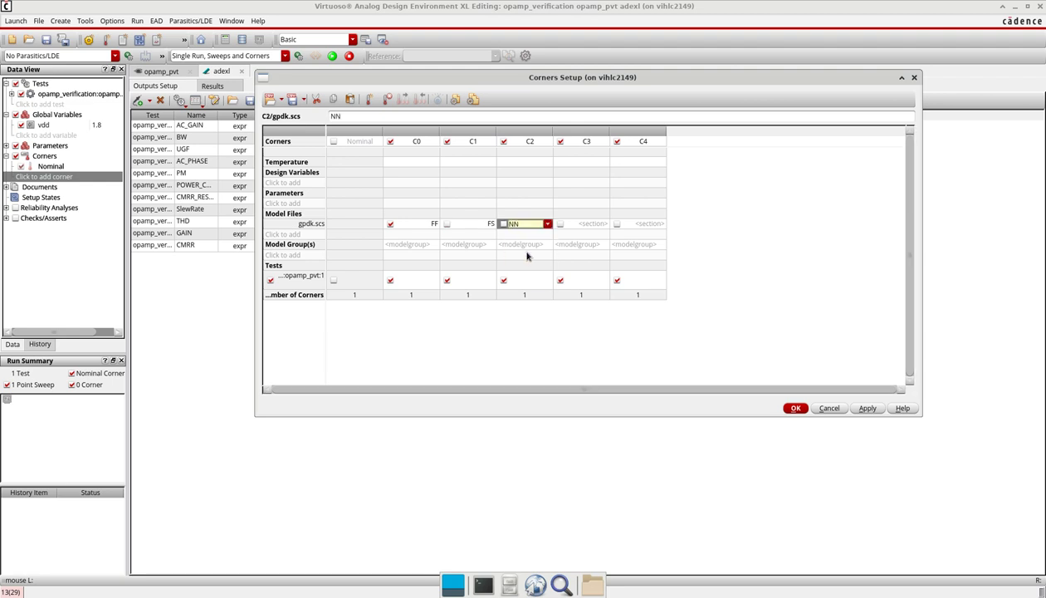
click(588, 226)
click(603, 224)
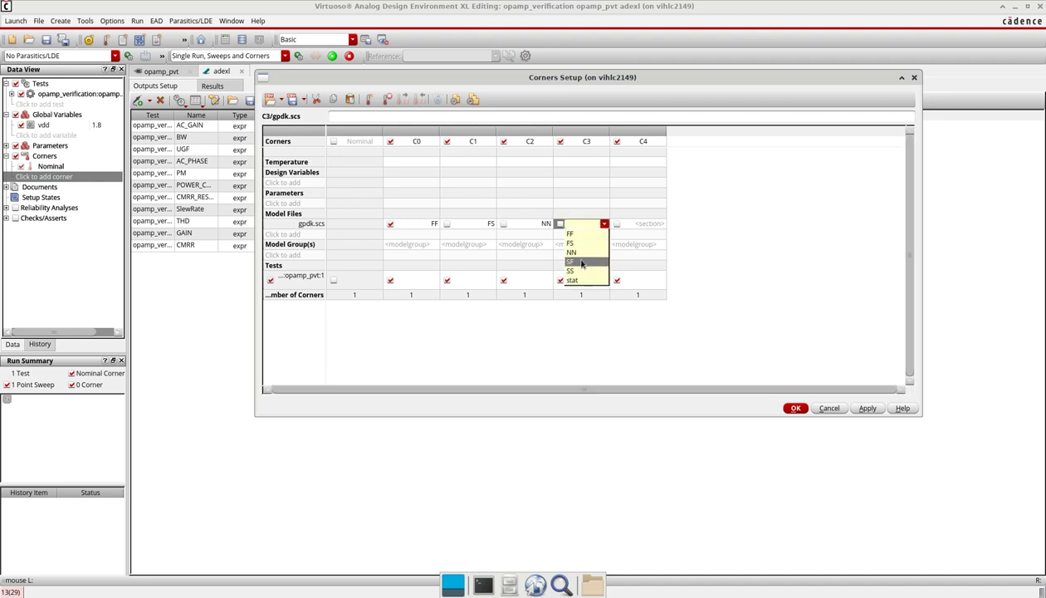
click(581, 262)
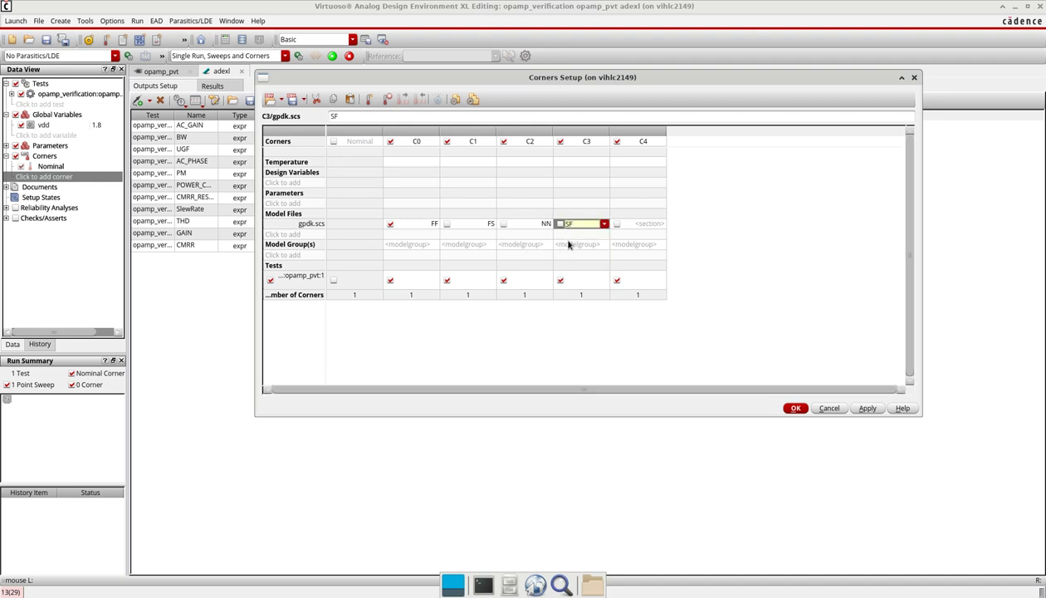
click(654, 224)
click(660, 224)
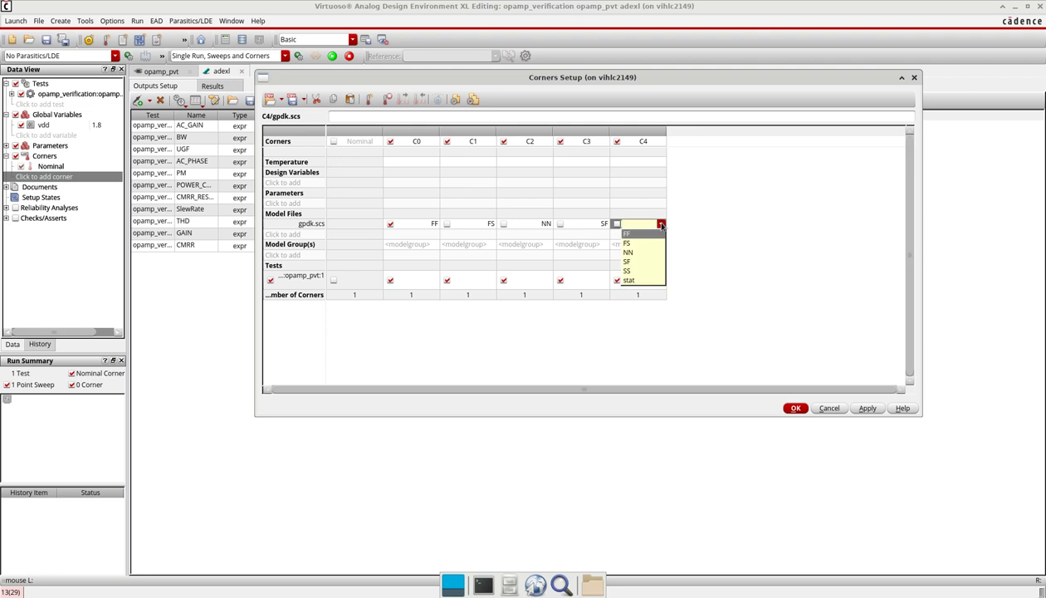
click(643, 271)
Enable the model-file checkboxes for corners C1 through C4
click(447, 224)
click(503, 225)
click(561, 224)
click(616, 224)
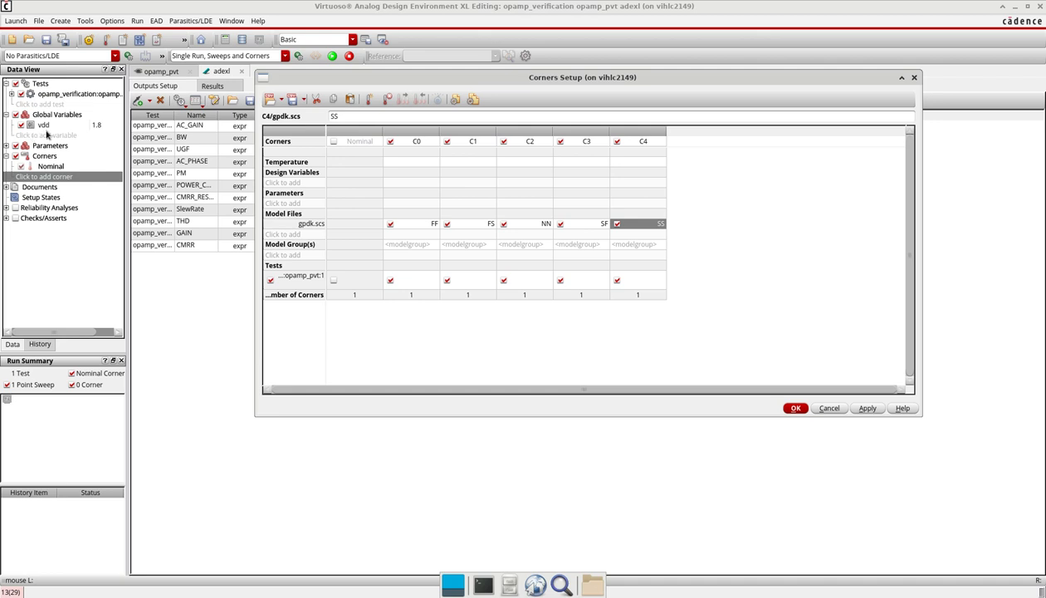
Add a vdd design-variable row to the corners and begin editing C0's vdd cell
click(316, 204)
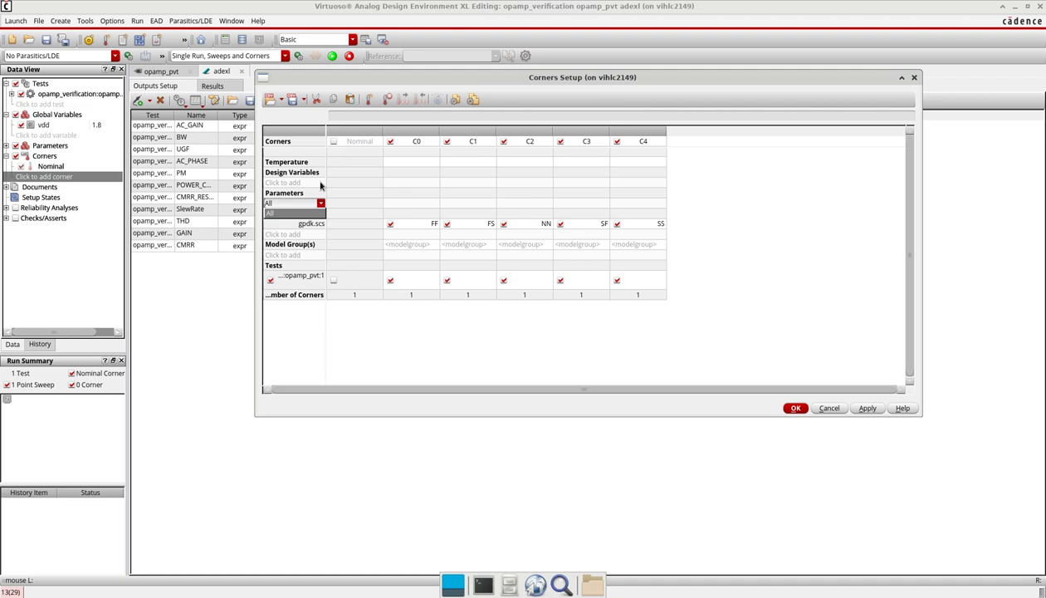
click(319, 182)
click(320, 183)
click(321, 185)
click(403, 187)
click(404, 185)
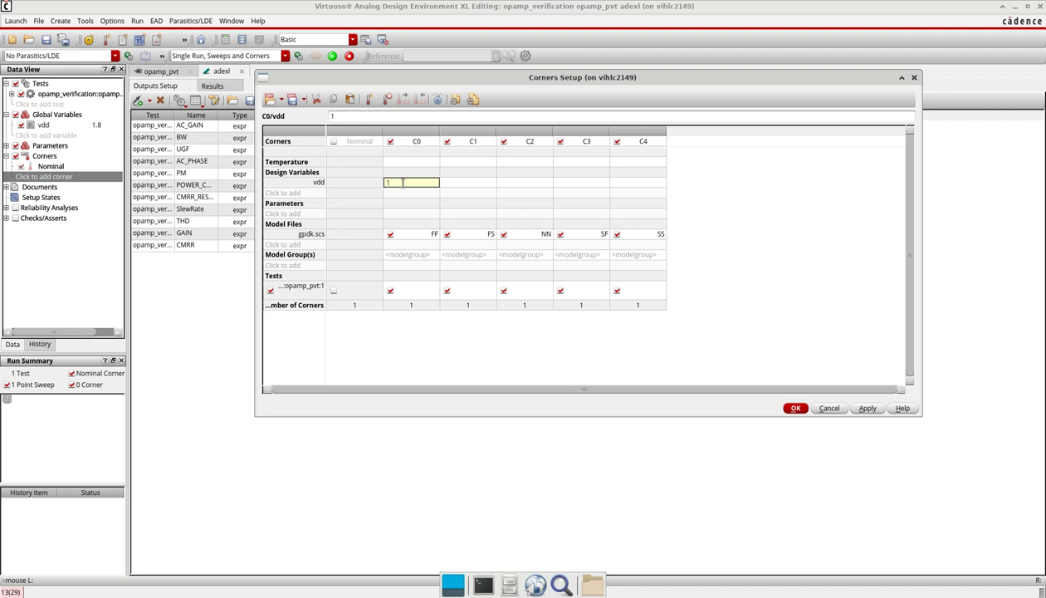
Enter vdd values 1.78,1.8,1.82 for corner C0
text(.78,1.8,1.2)
key(BackSpace)
text(82)
click(461, 162)
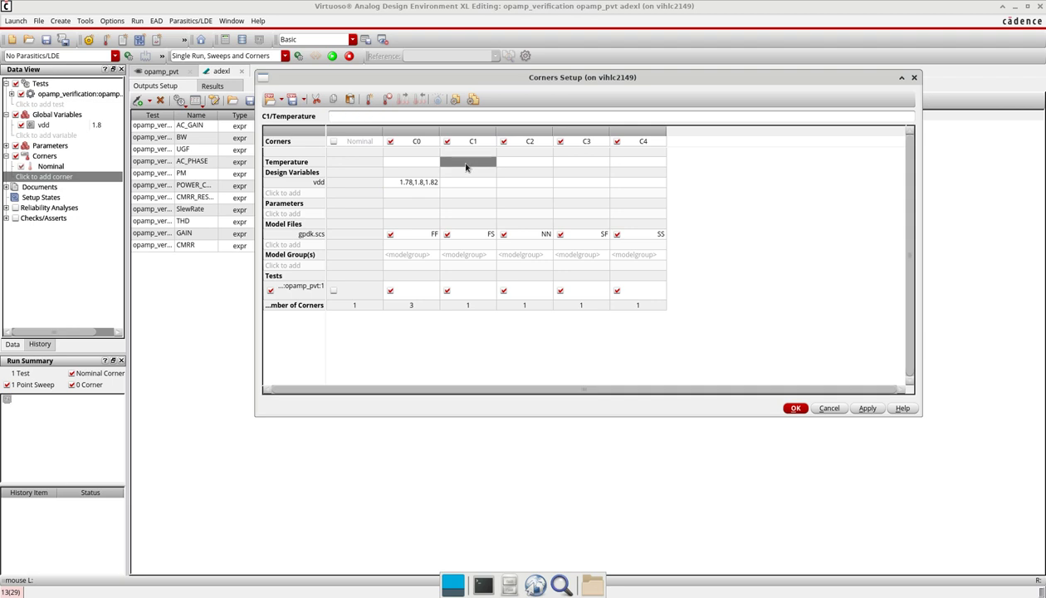
Copy C0's vdd values into the vdd cells of corners C1–C4
double_click(421, 184)
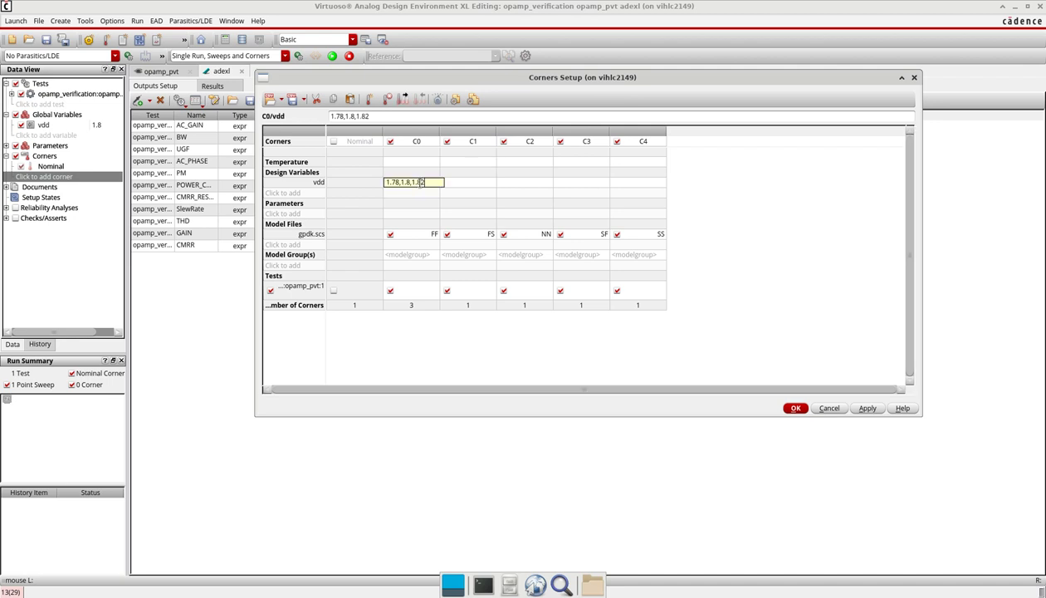
drag(421, 183, 378, 179)
key(ctrl+c)
double_click(470, 184)
key(ctrl+v)
double_click(526, 183)
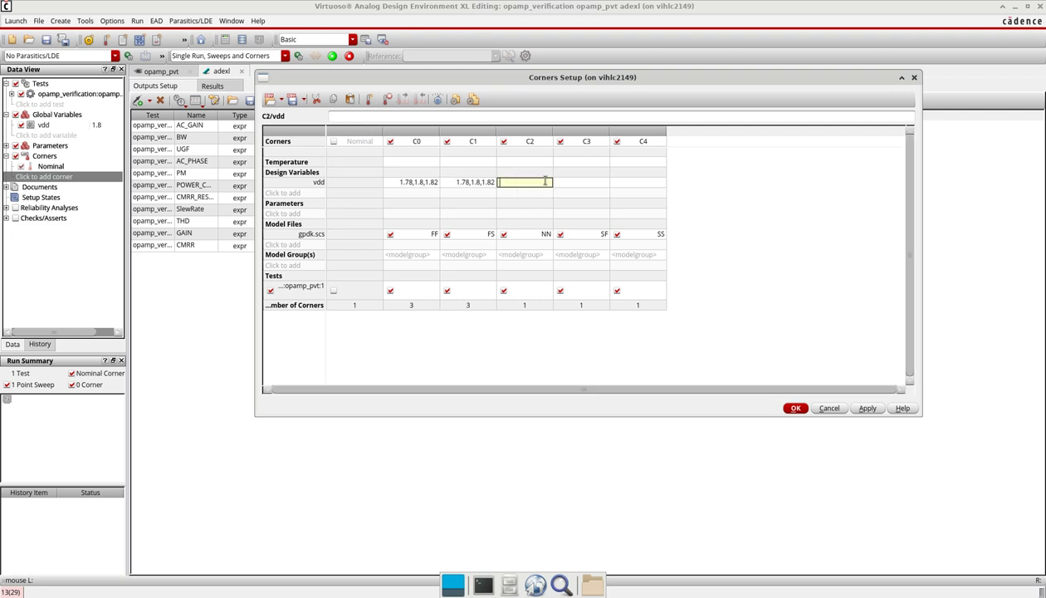
key(ctrl+v)
double_click(570, 184)
key(ctrl+v)
double_click(632, 183)
key(ctrl+v)
click(745, 179)
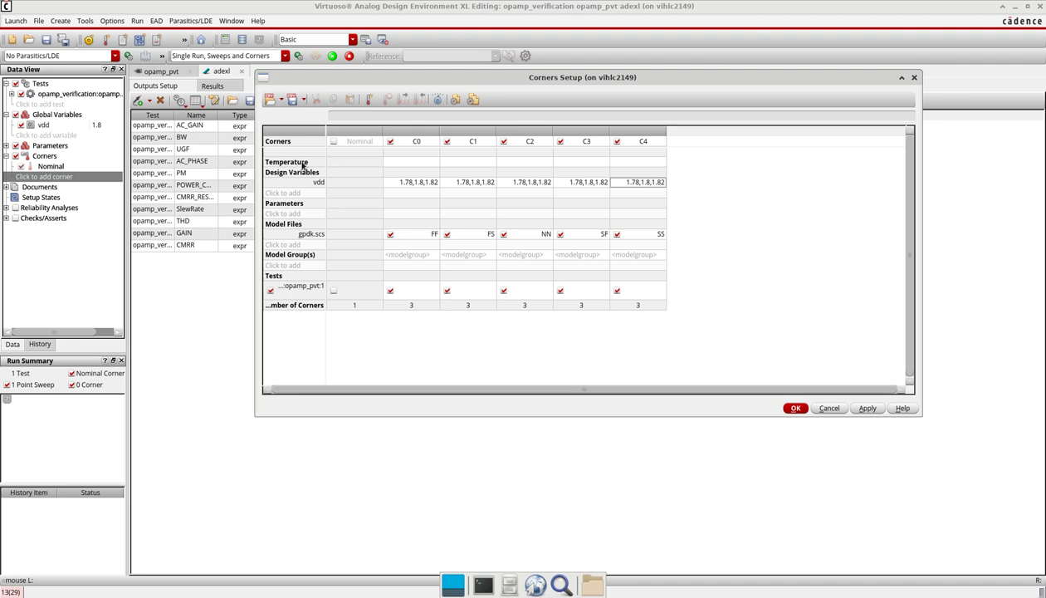
Enter temperatures 0,27,80 for corner C0
click(403, 162)
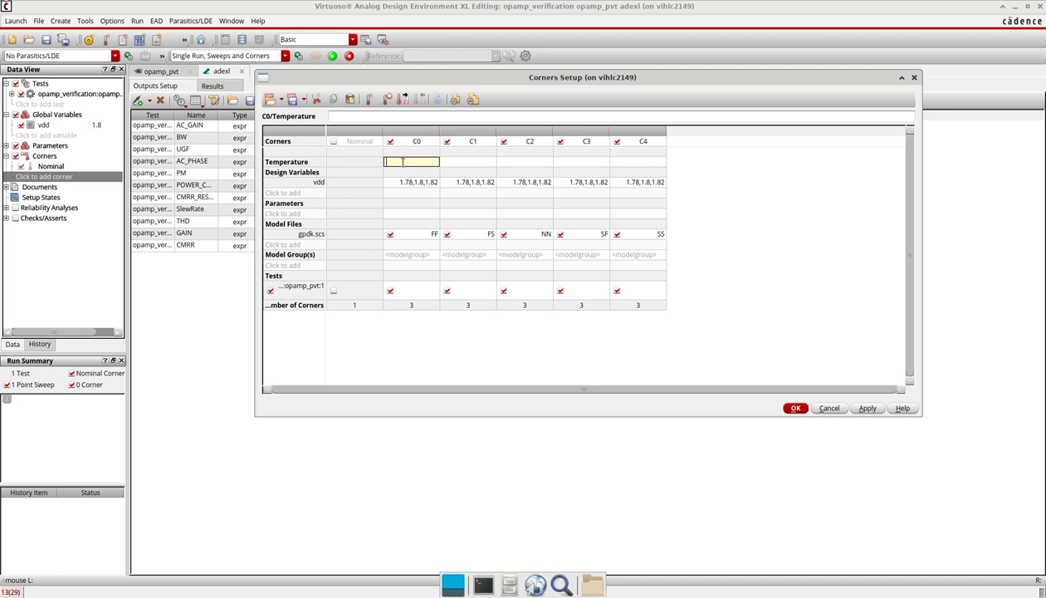
text(0,27,80)
click(485, 161)
Paste the 0,27,80 temperatures into the Temperature cells of corners C1–C4
text(0,27,80)
click(512, 163)
text(0,27,80)
click(583, 163)
text(0,27,80)
click(638, 163)
text(0,27,80)
click(749, 185)
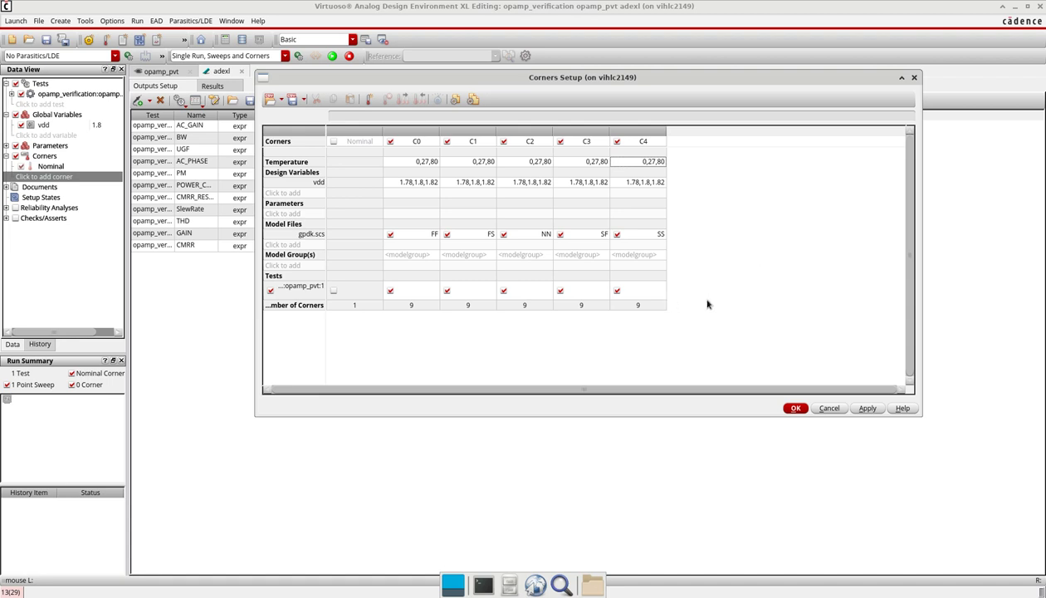
Close Corners Setup with OK and run the 45-corner simulation
click(795, 407)
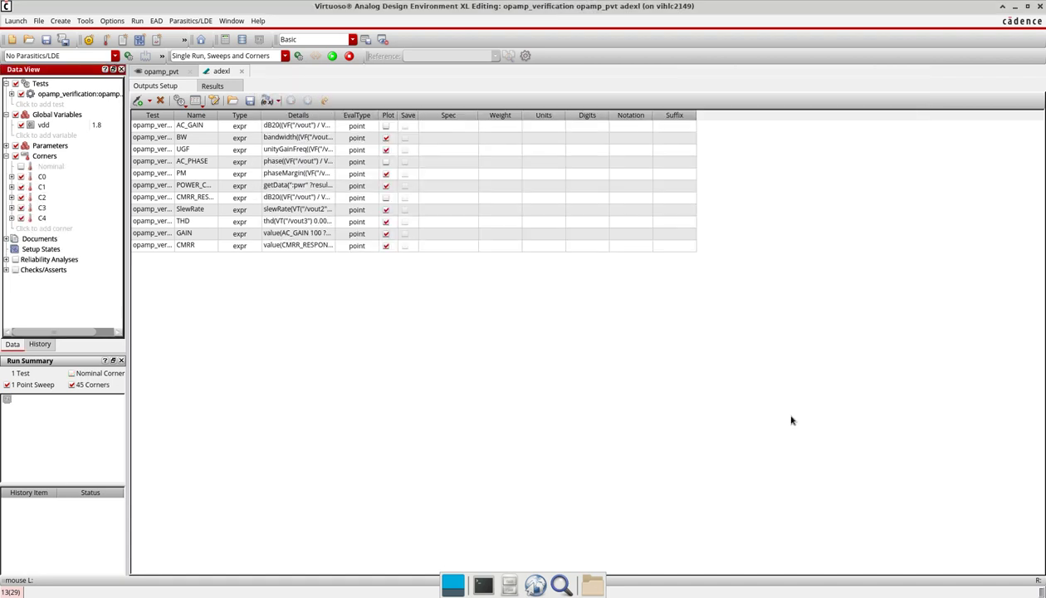
click(333, 56)
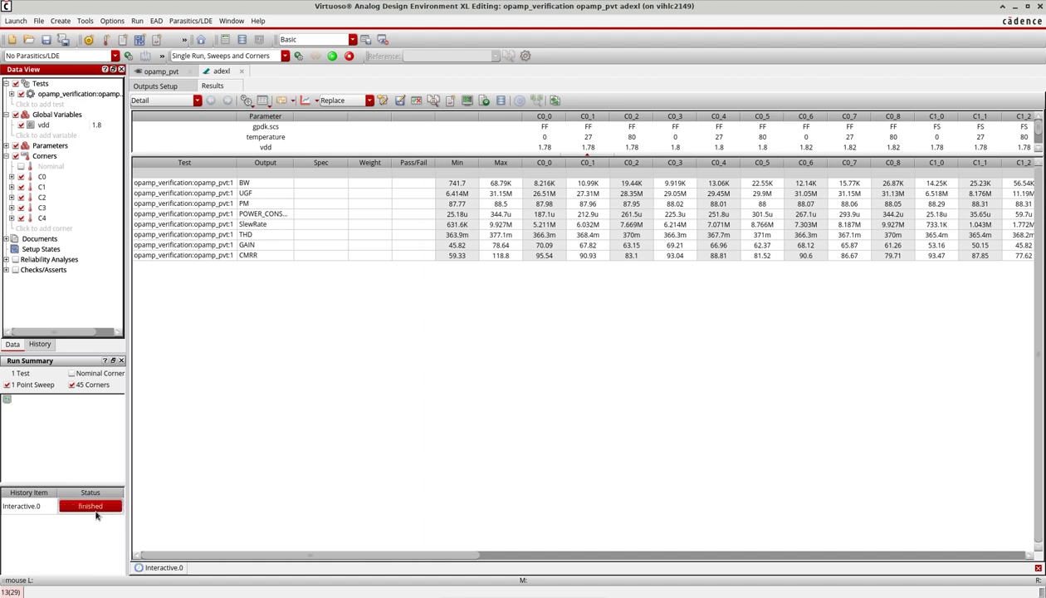
Plot all measurement results and maximize the waveform window
click(305, 100)
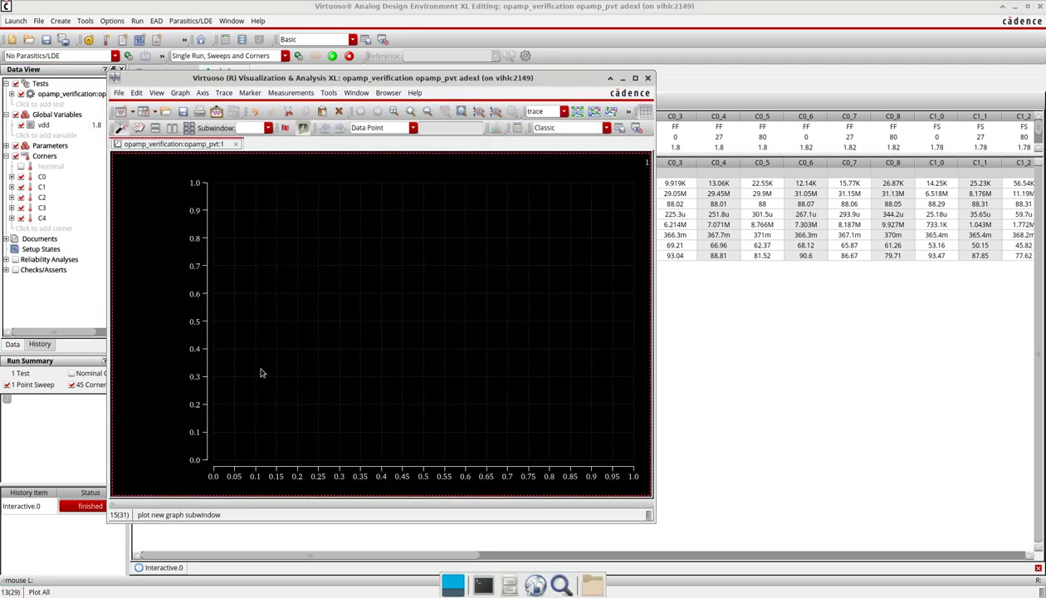
click(635, 77)
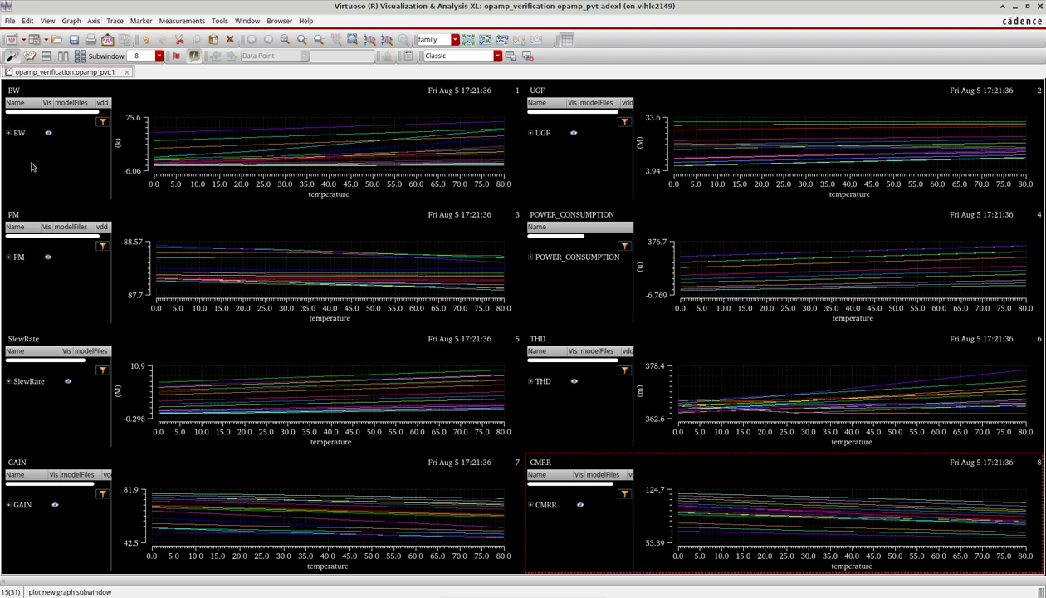
mouse_move(179, 172)
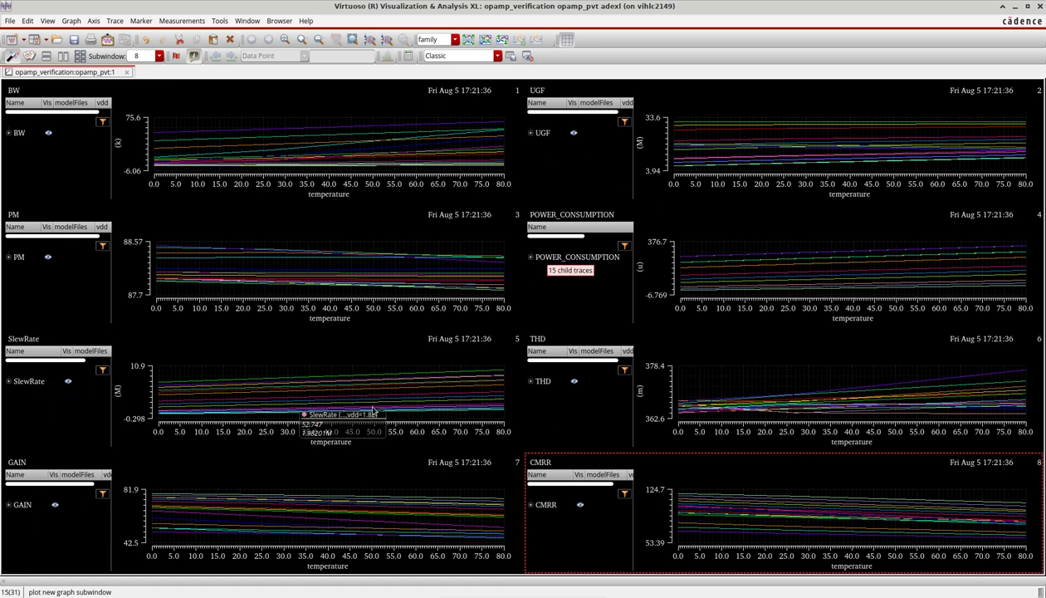
Delete the THD, POWER_CONSUMPTION, CMRR and SlewRate plots
click(746, 378)
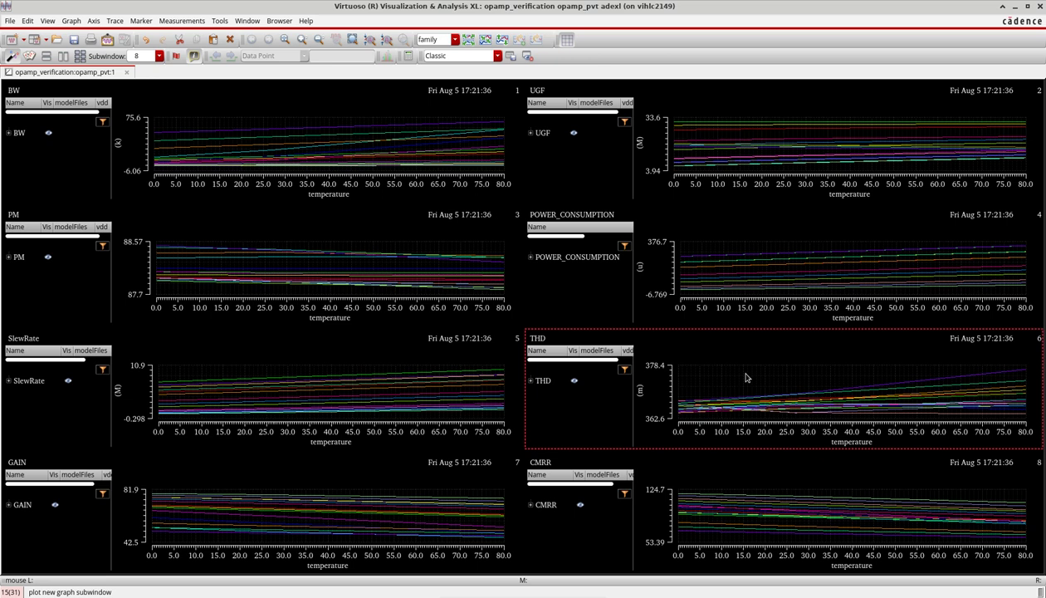
key(Delete)
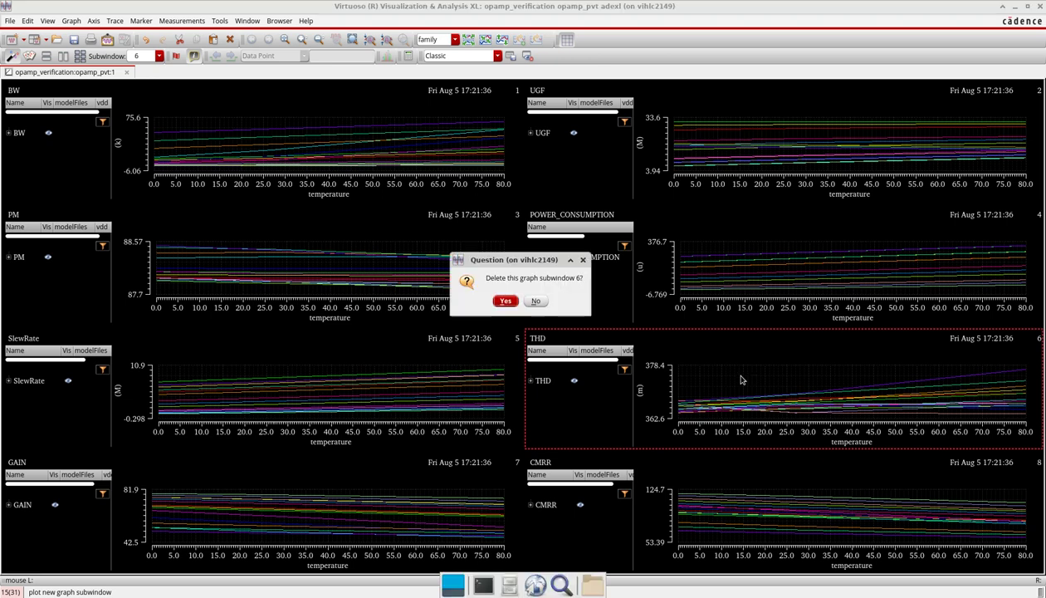
click(505, 300)
key(Delete)
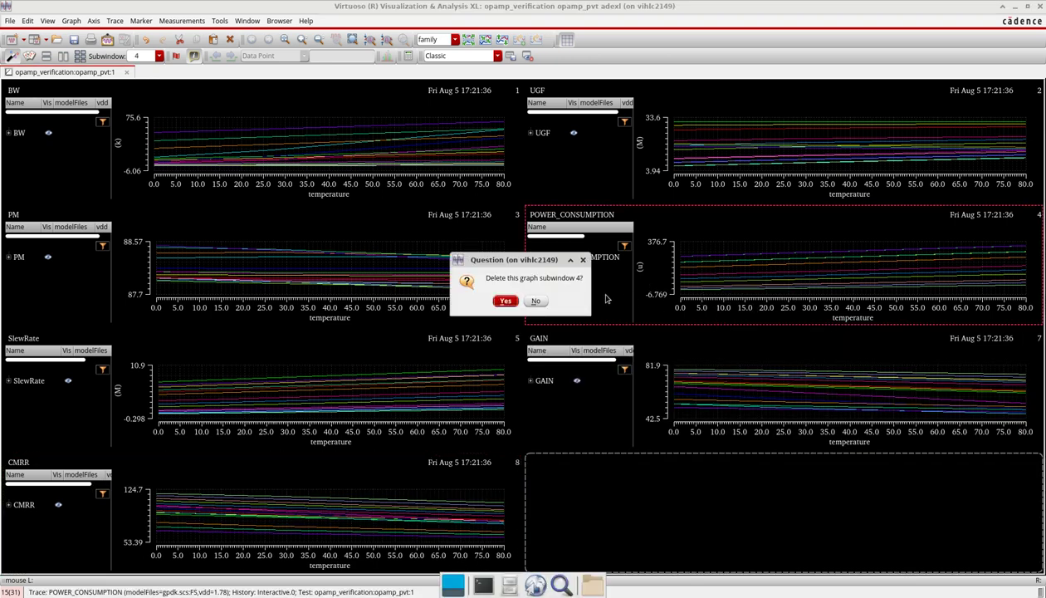
click(508, 299)
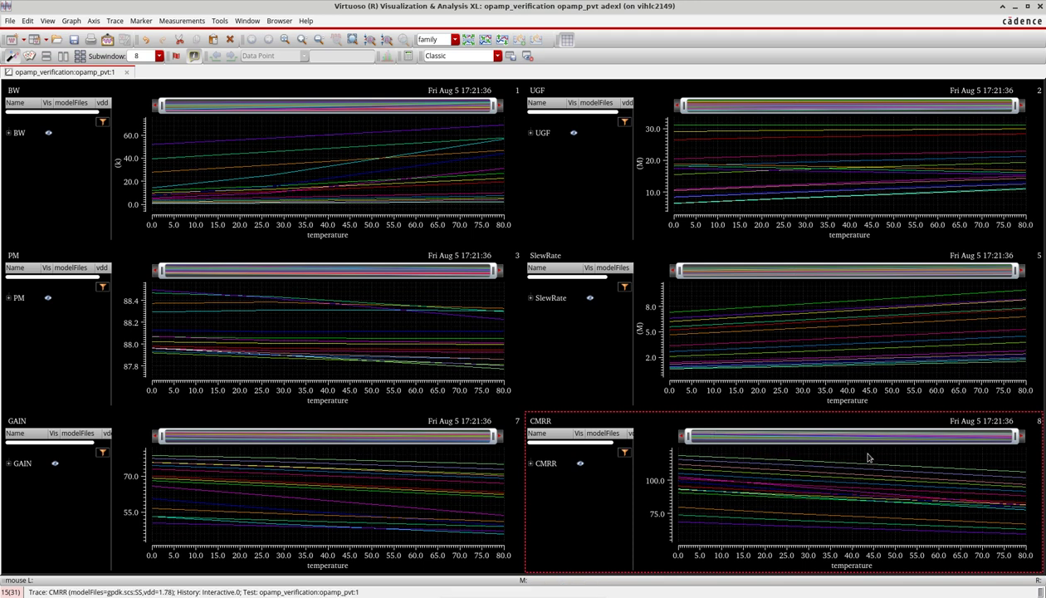
key(Delete)
click(499, 302)
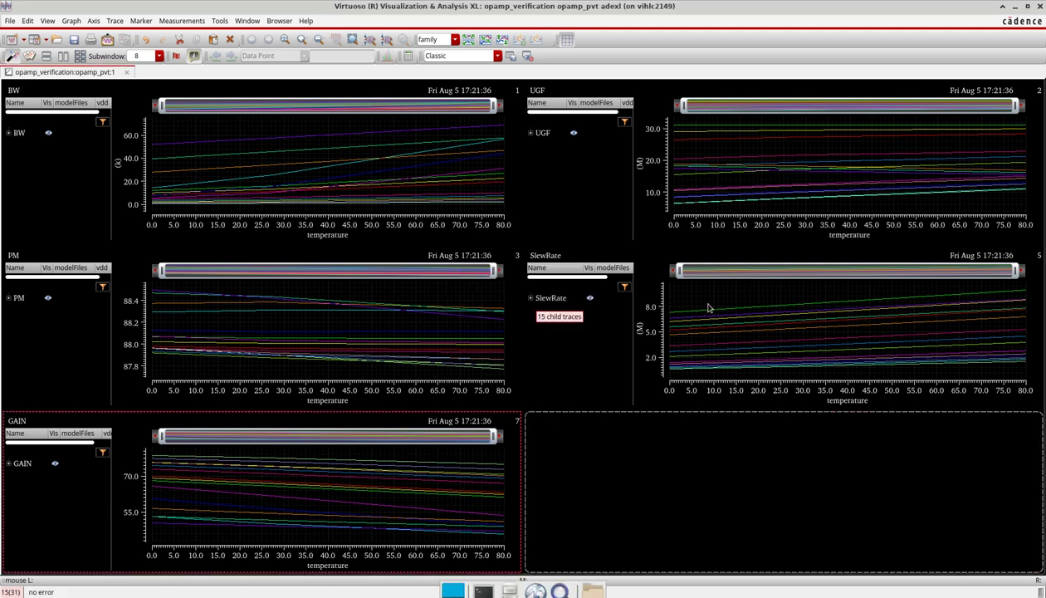
key(Delete)
click(498, 301)
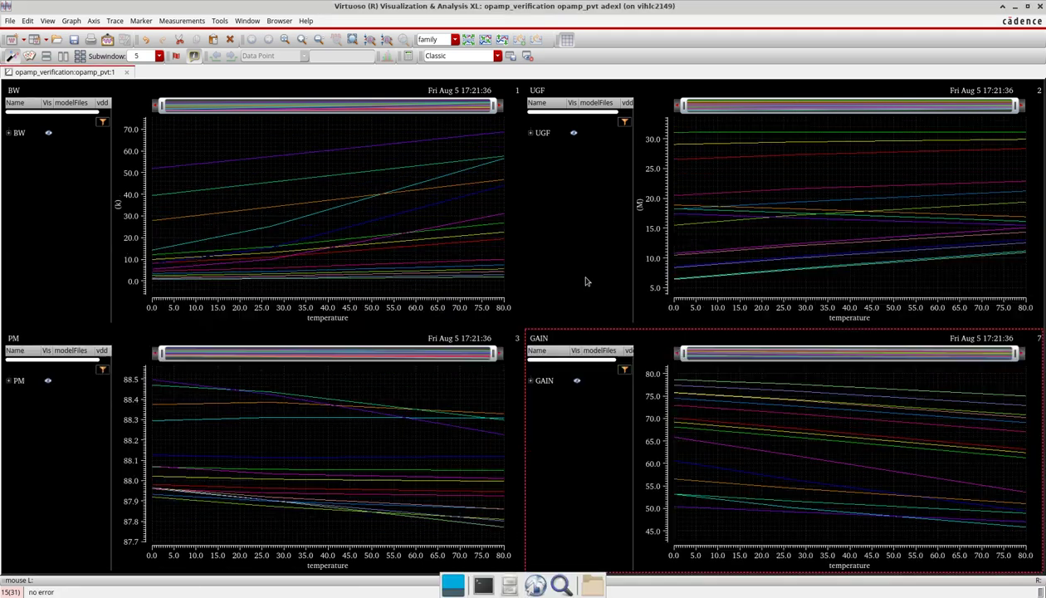
Delete the UGF, BW and PM plots, leaving only GAIN
click(731, 240)
key(Delete)
click(499, 301)
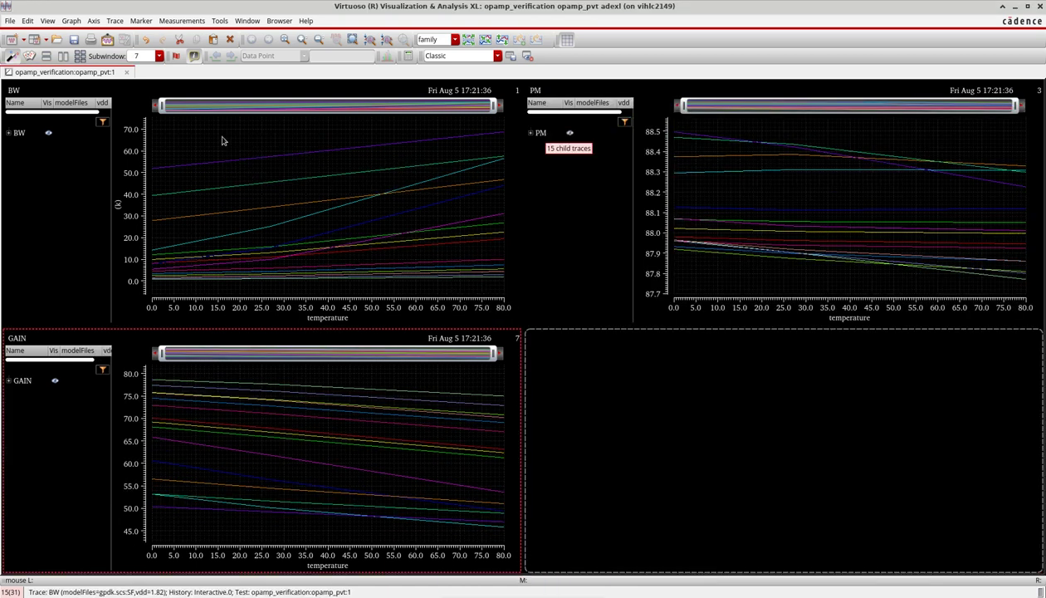
click(212, 189)
key(Delete)
click(502, 300)
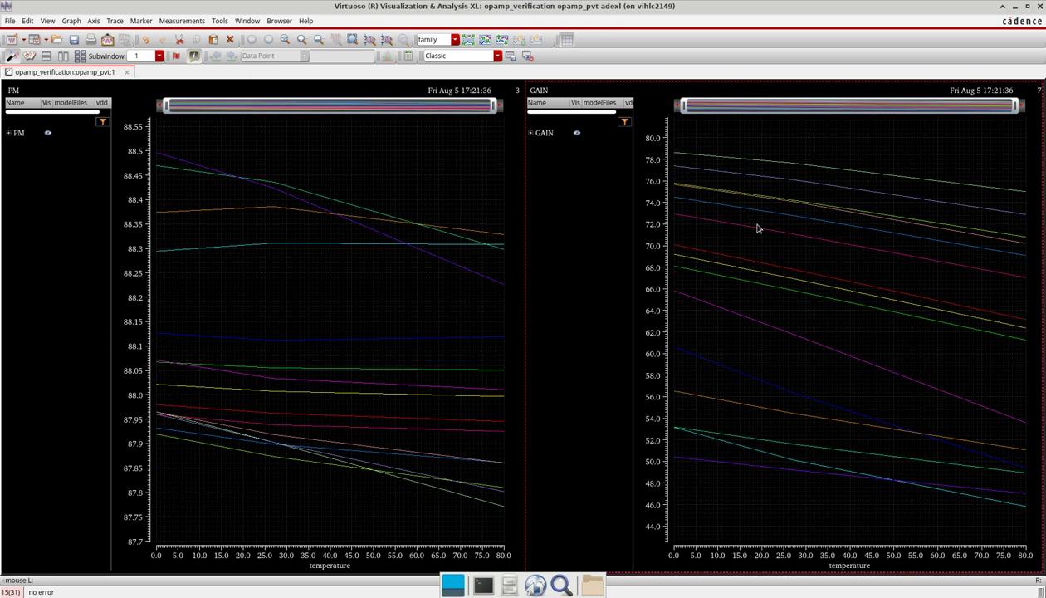
click(388, 157)
key(Delete)
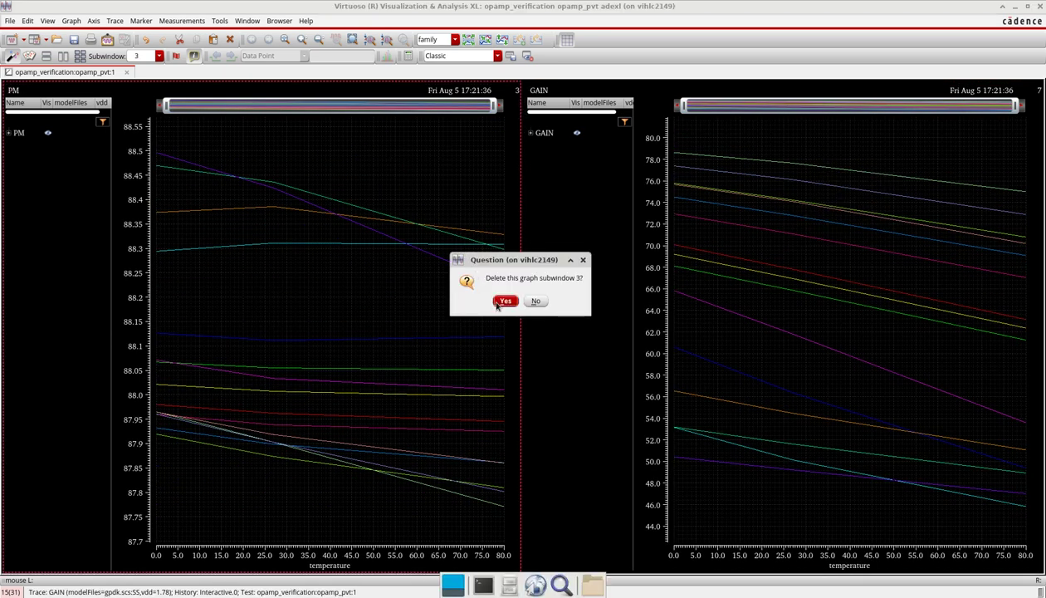
click(497, 301)
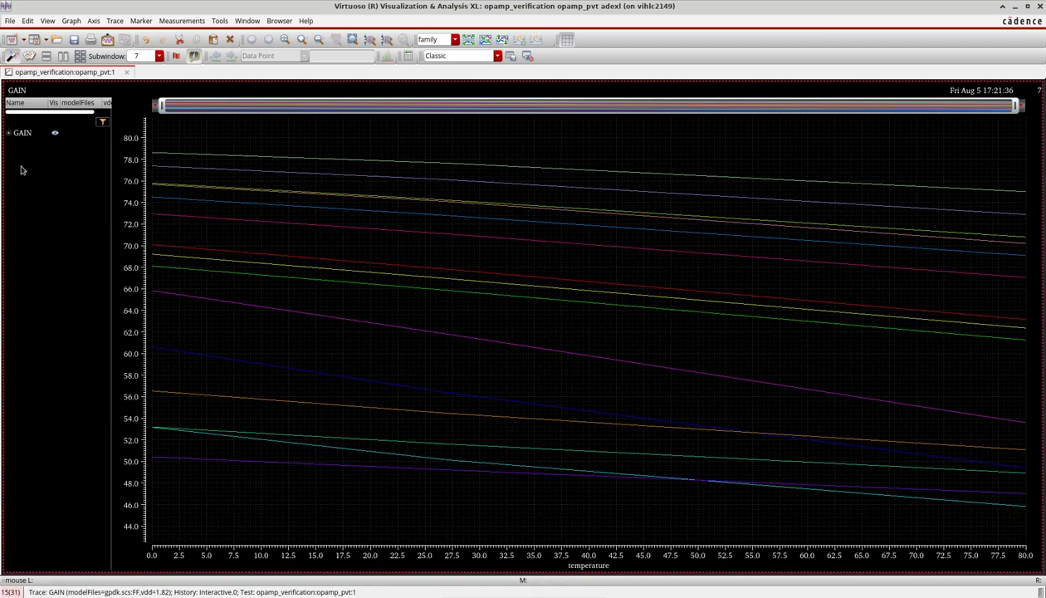
Expand GAIN into its 15 corner traces, widen the legend, and highlight the FF 1.78 trace in bold
click(9, 133)
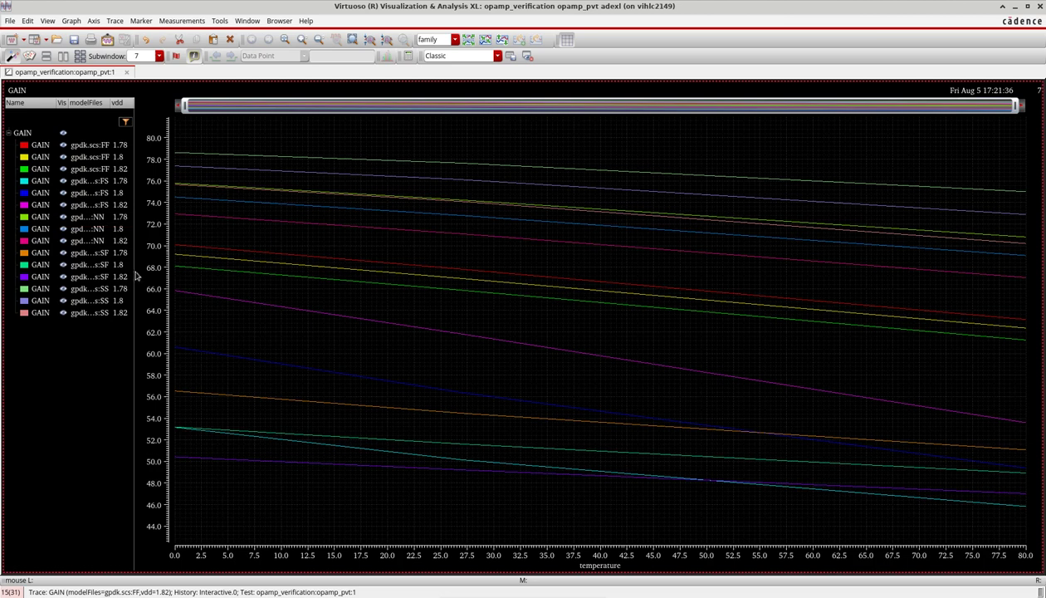
drag(135, 274, 215, 275)
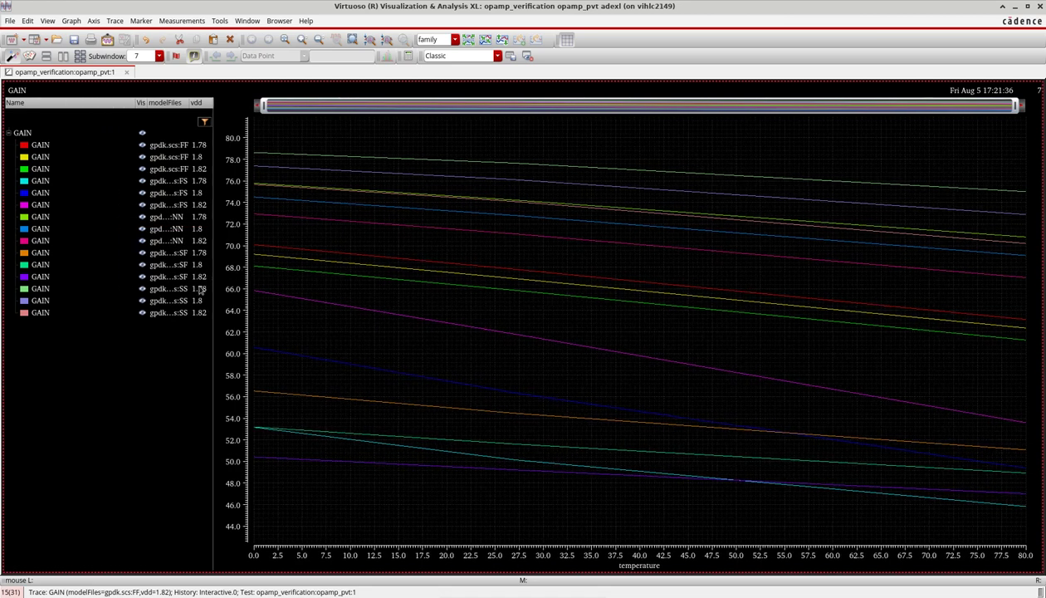
click(173, 146)
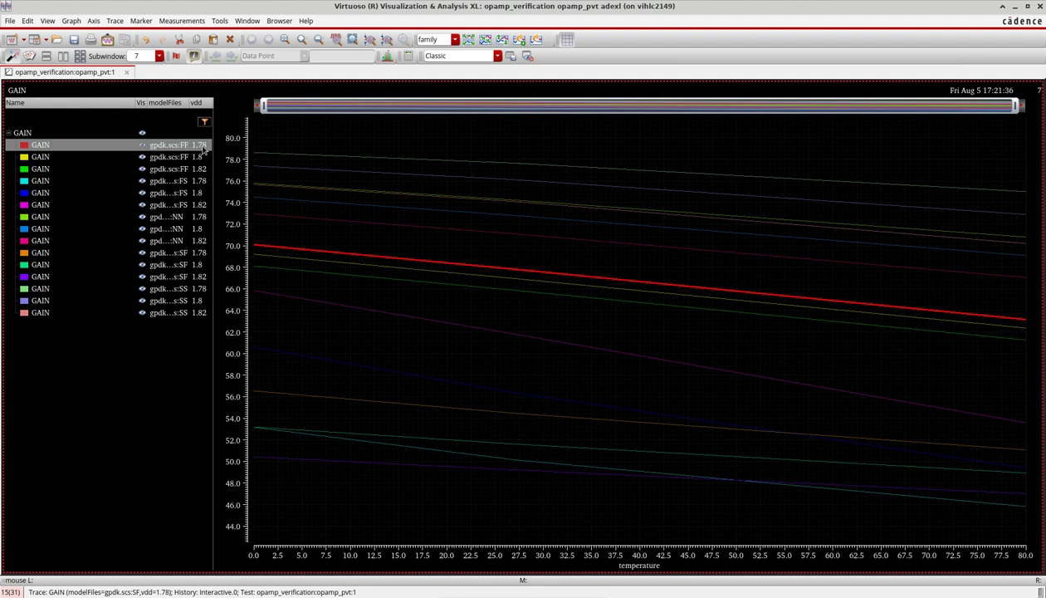
mouse_move(255, 246)
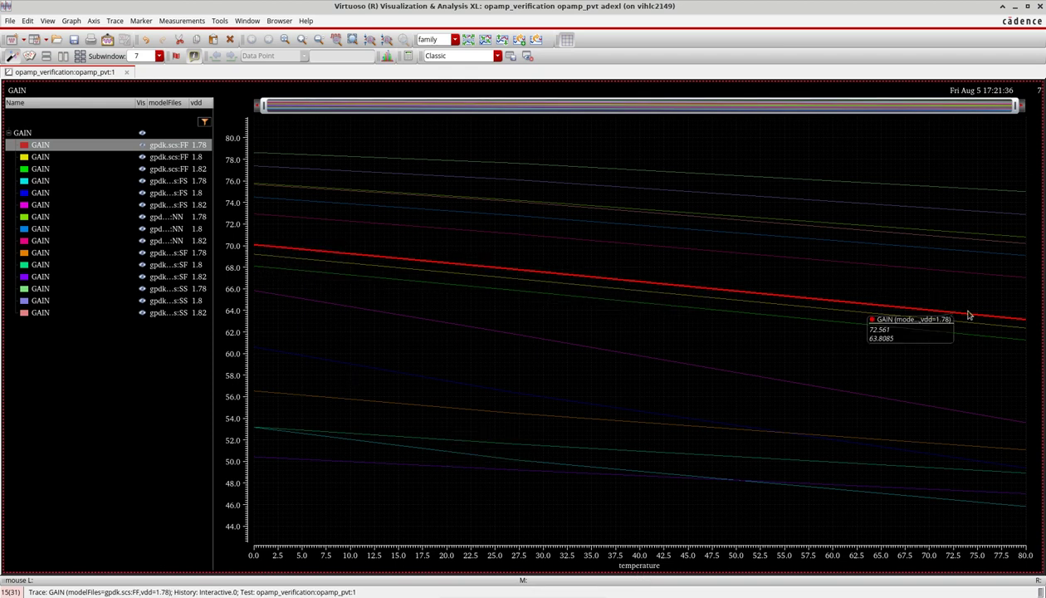
mouse_move(1023, 322)
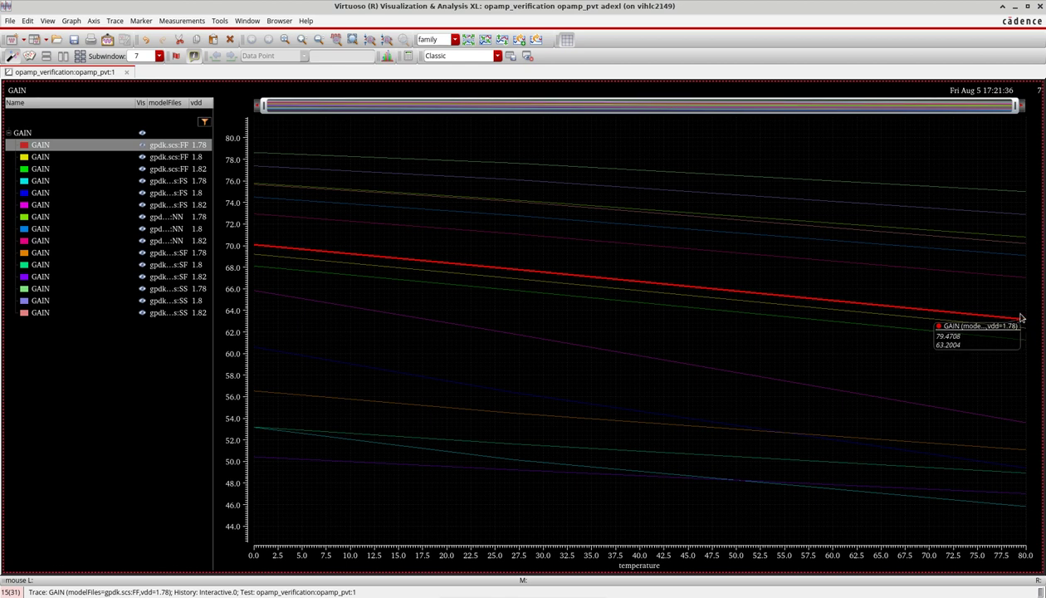
Add vertical marker V1 at about 79.67 °C and highlight the FF 1.78 and FS 1.78 (45.85) traces
key(v)
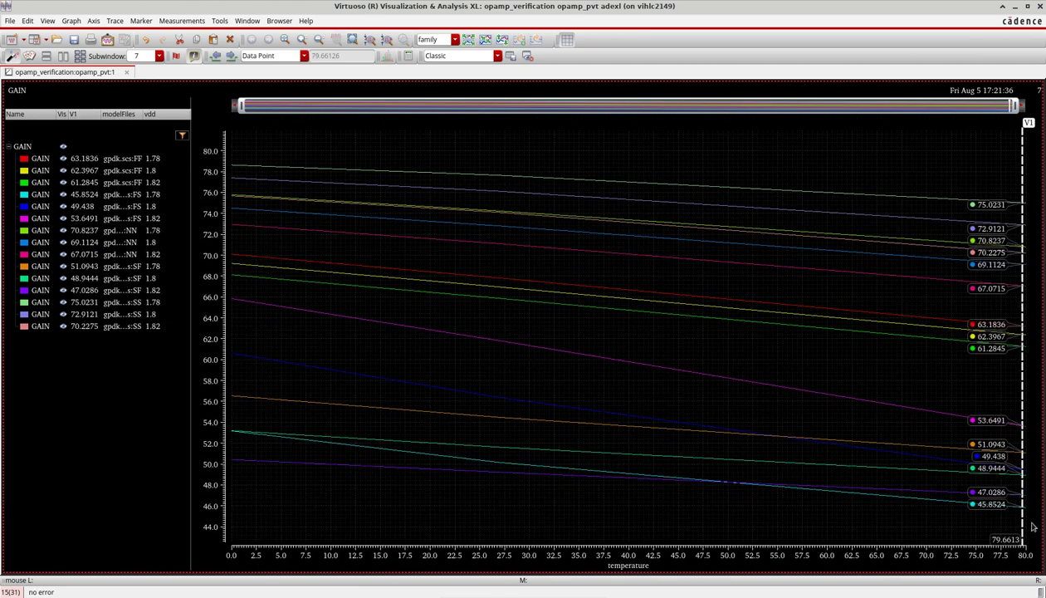
click(944, 325)
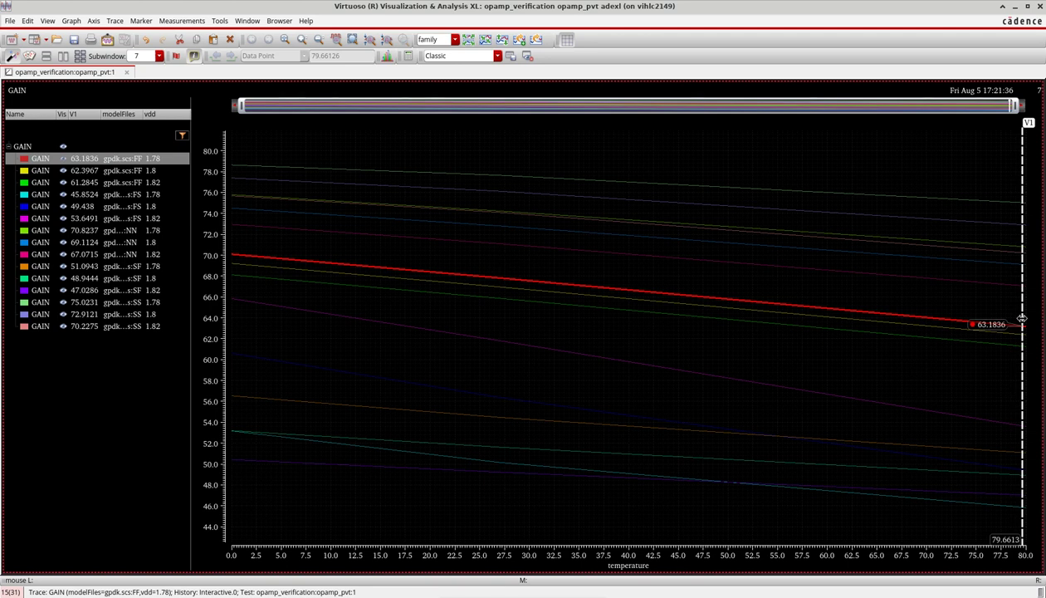
mouse_move(1021, 483)
mouse_move(1021, 482)
mouse_down()
mouse_move(1002, 470)
mouse_move(1010, 510)
mouse_move(1009, 493)
mouse_move(1021, 495)
mouse_up()
click(1010, 504)
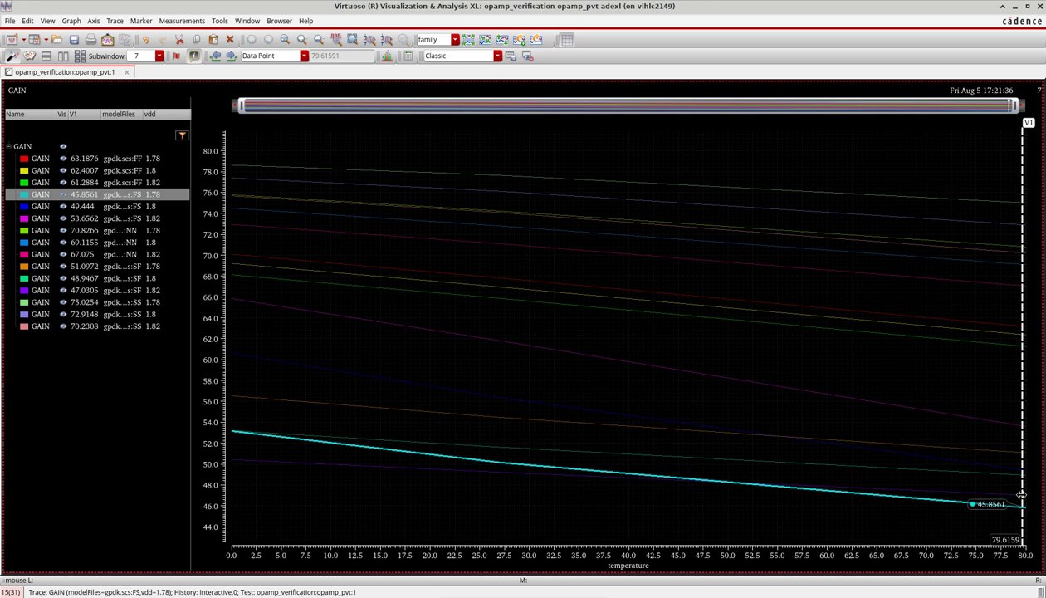
drag(1021, 495, 1022, 497)
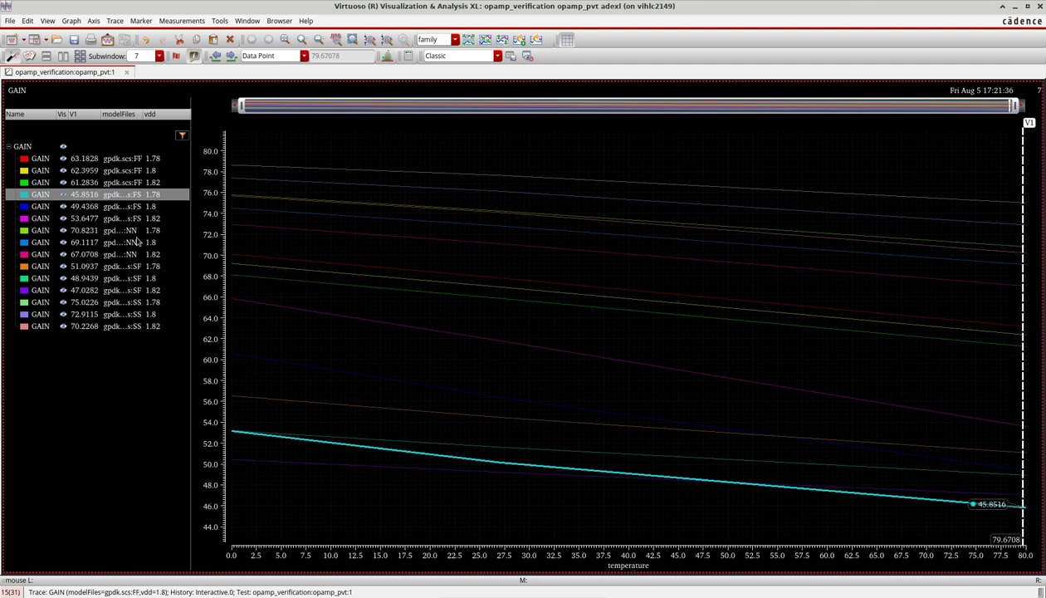
Step the highlight from FS 1.8 down to SS 1.78, then deselect all GAIN traces
click(52, 207)
key(Down)
key(Down)
key(Down)
key(Down)
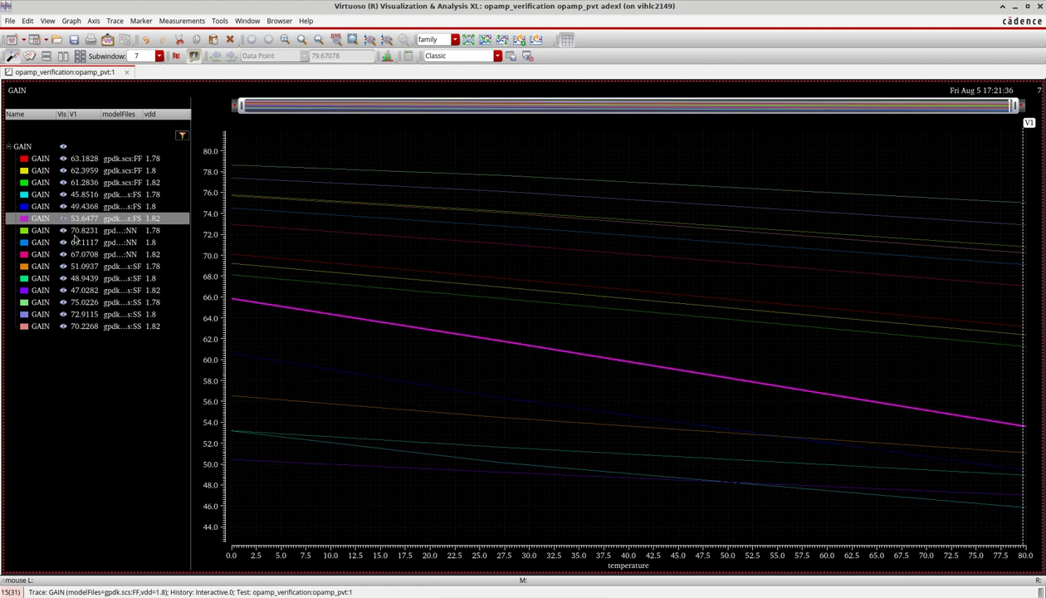
key(Down)
key(Down)
key(Down)
key(Down)
click(95, 334)
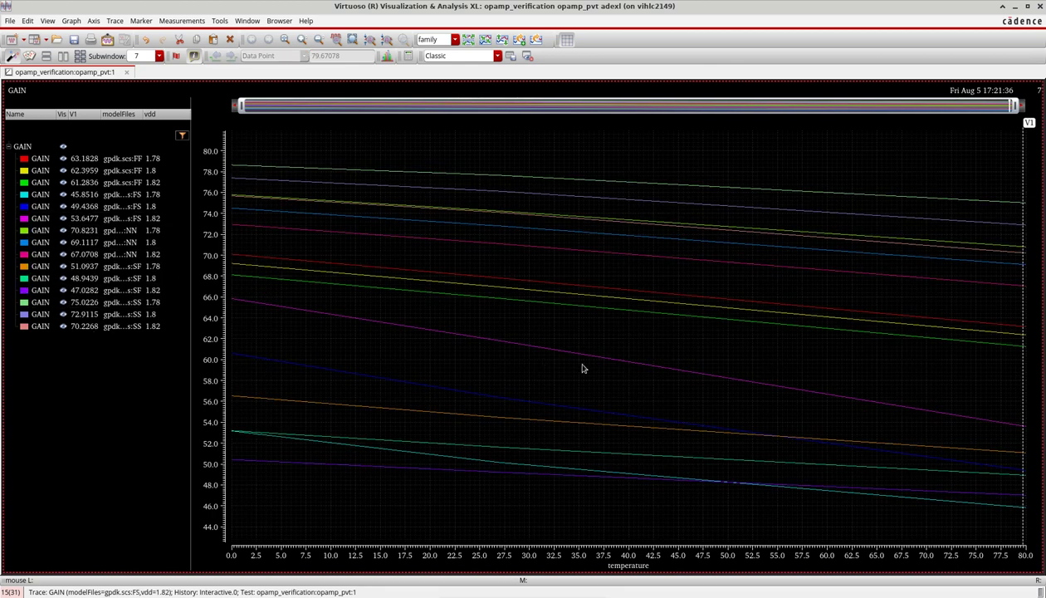